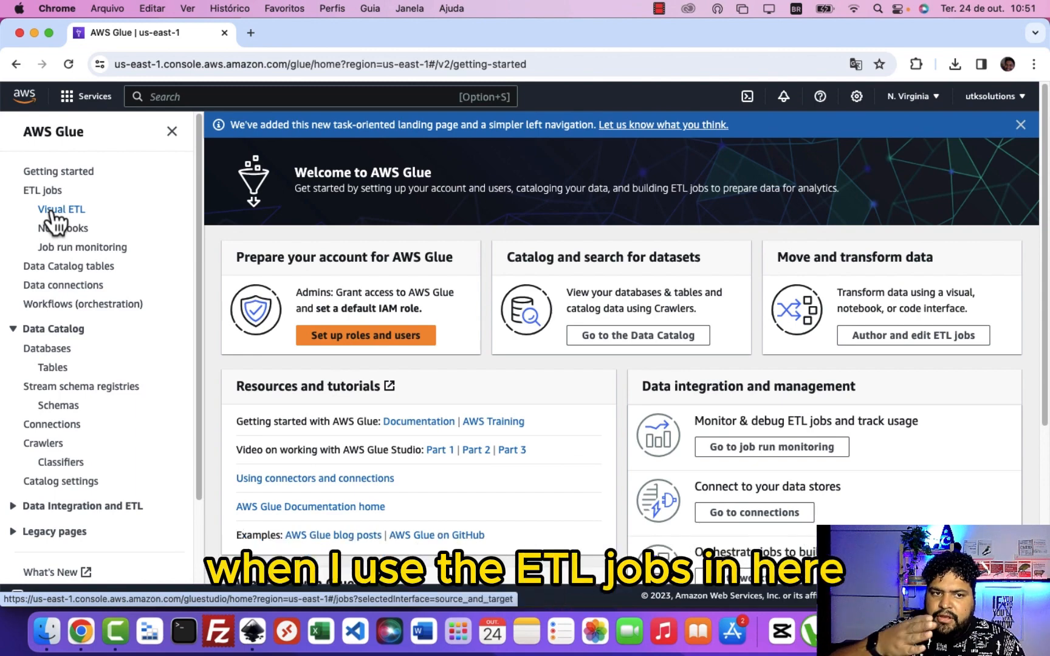
Step: Create a Visual ETL job from the ETL jobs page and name it job_sql_server
left_click(42, 192)
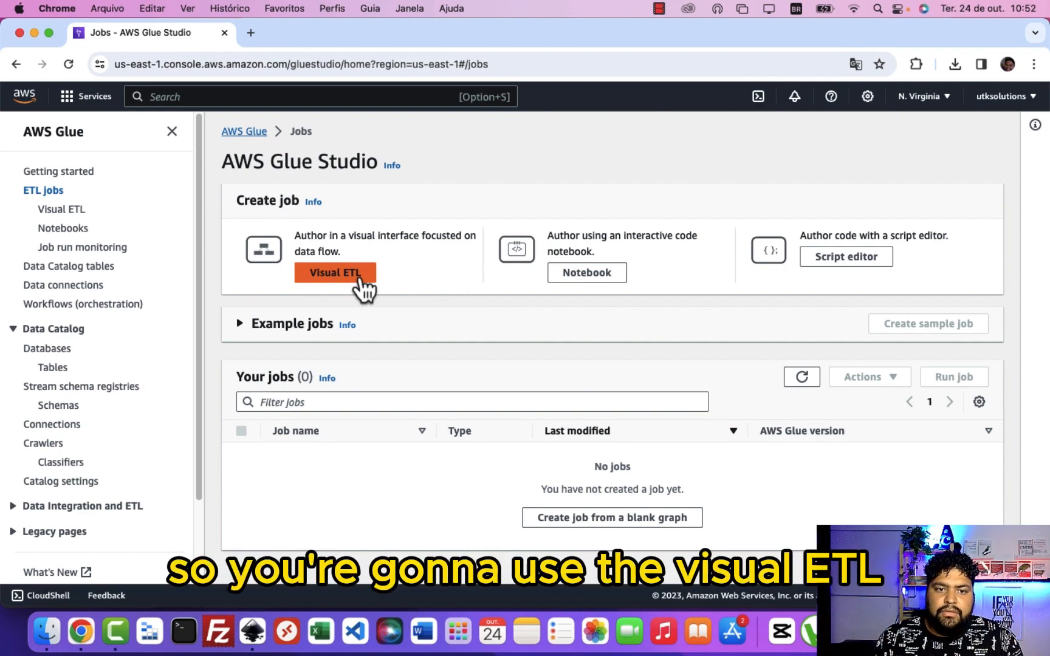
left_click(350, 279)
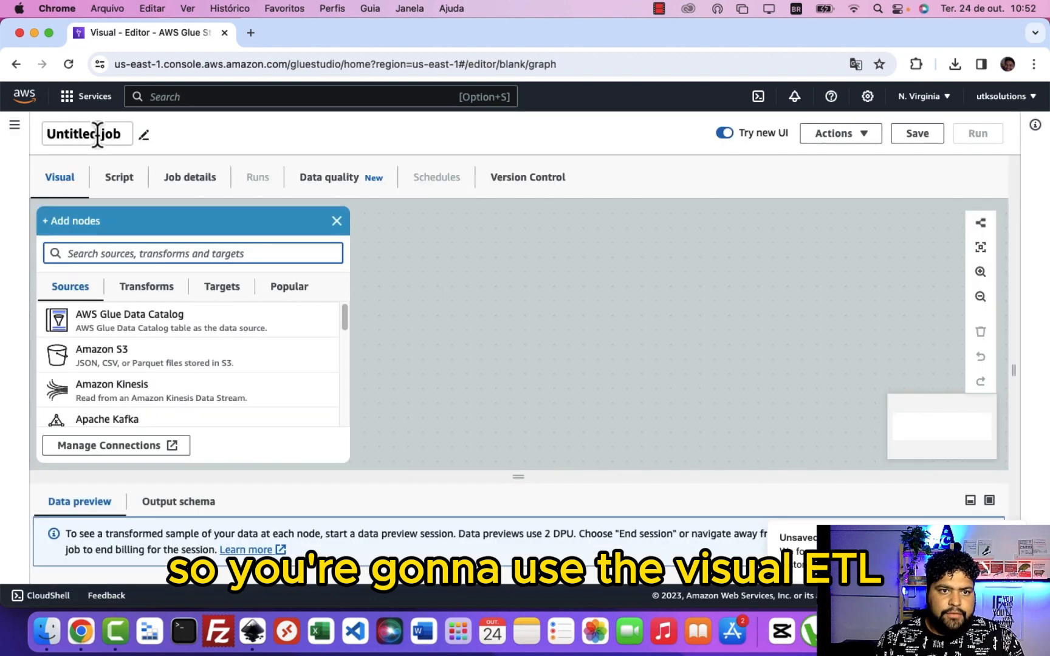
left_click(97, 134)
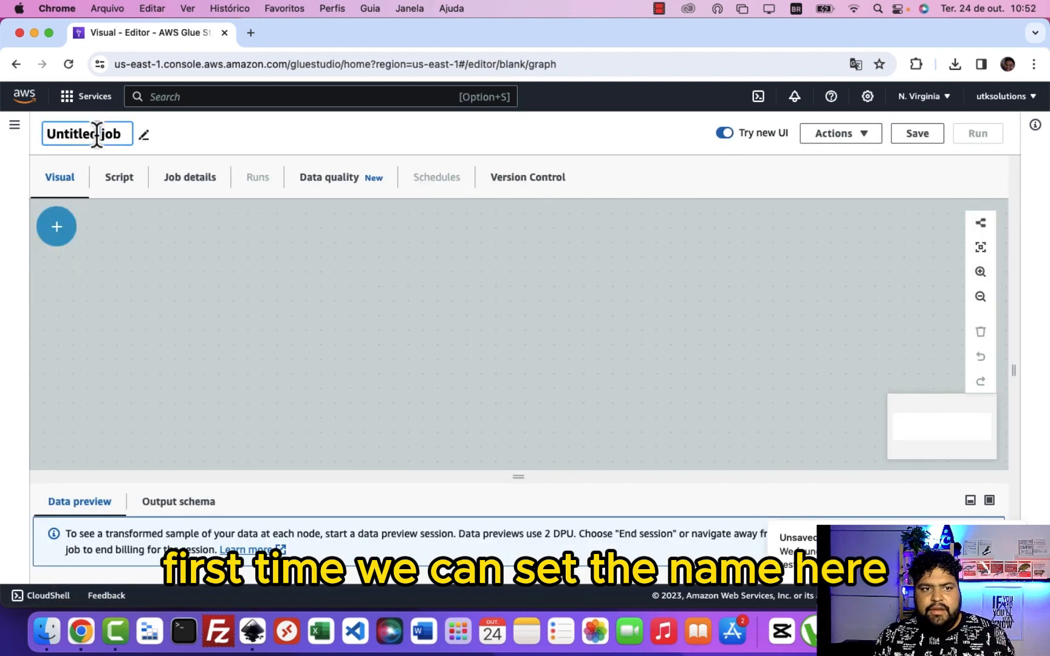
triple_click(86, 134)
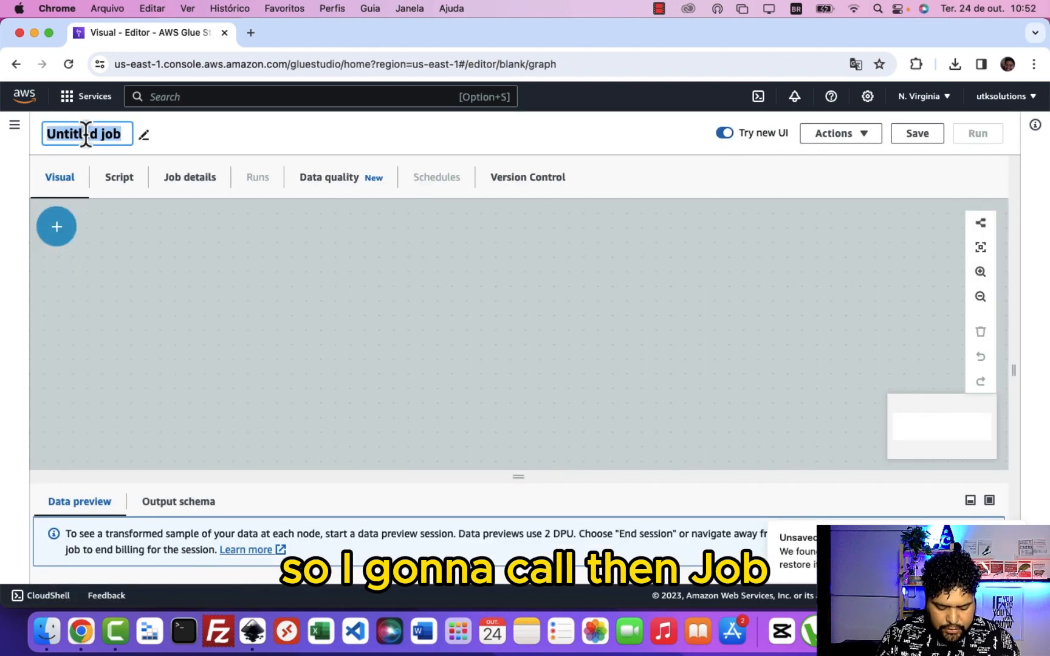
type("job")
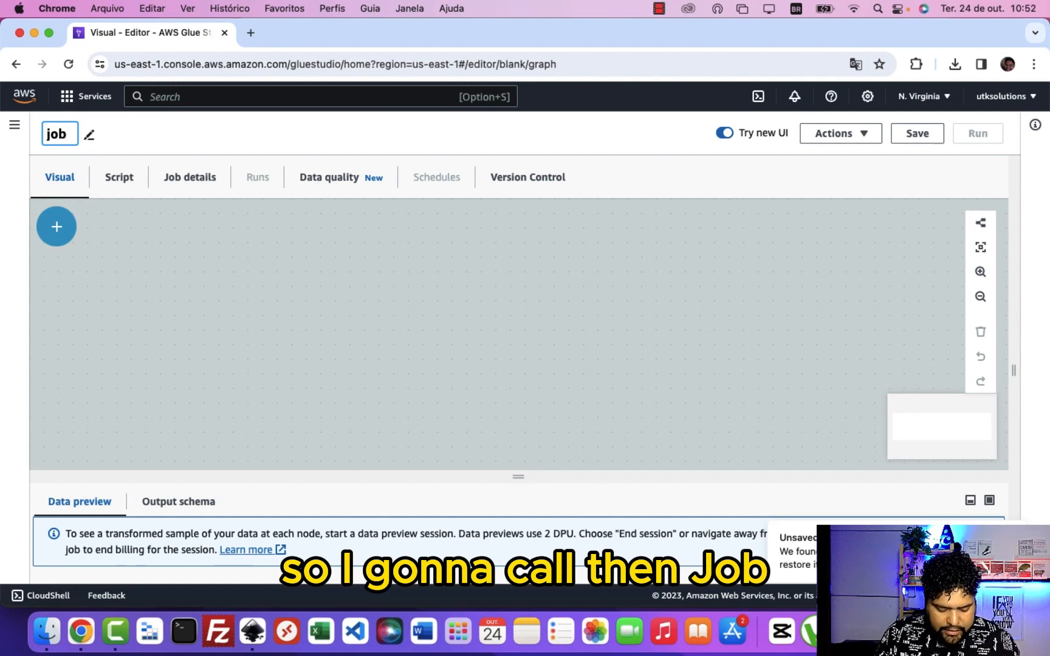
type("_sql_")
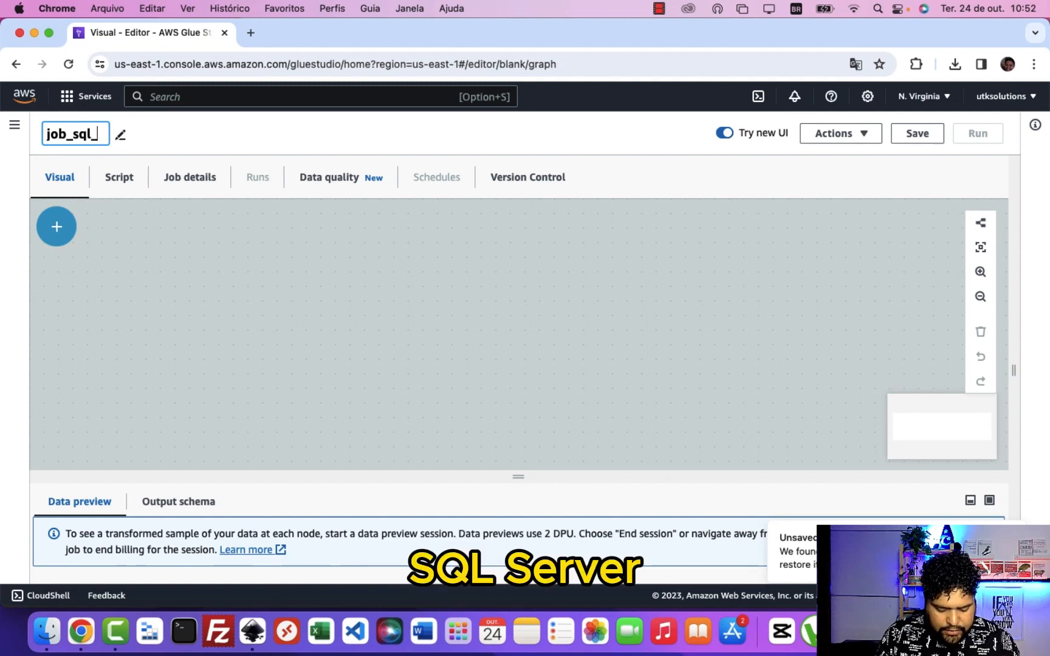
type("server")
key("Return")
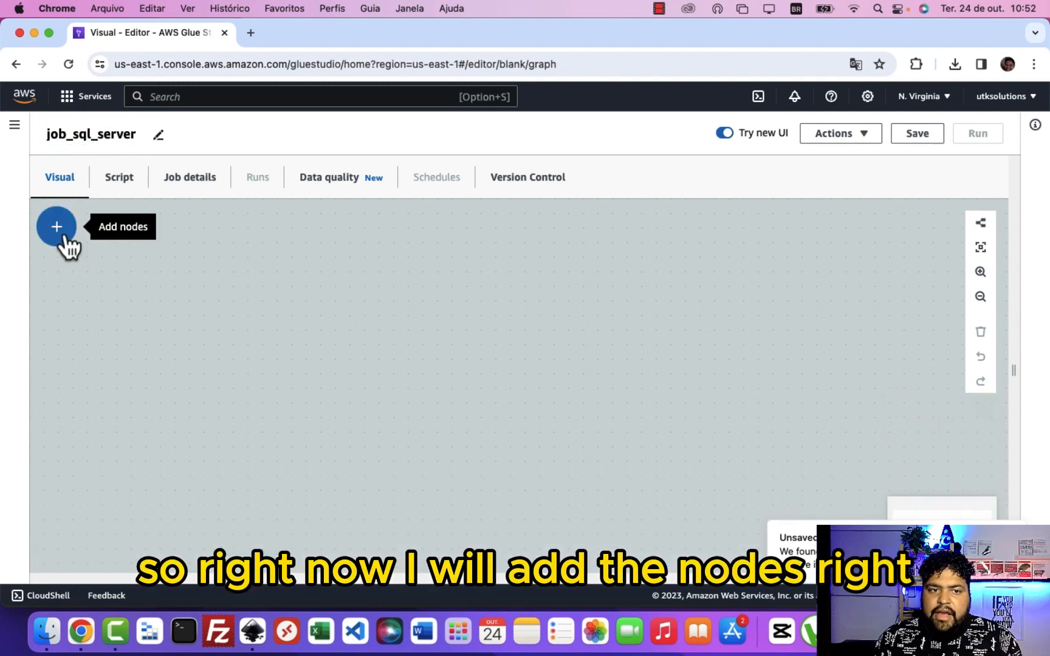
Step: Add a Microsoft SQL Server source node to the job graph and show its data source properties
left_click(57, 228)
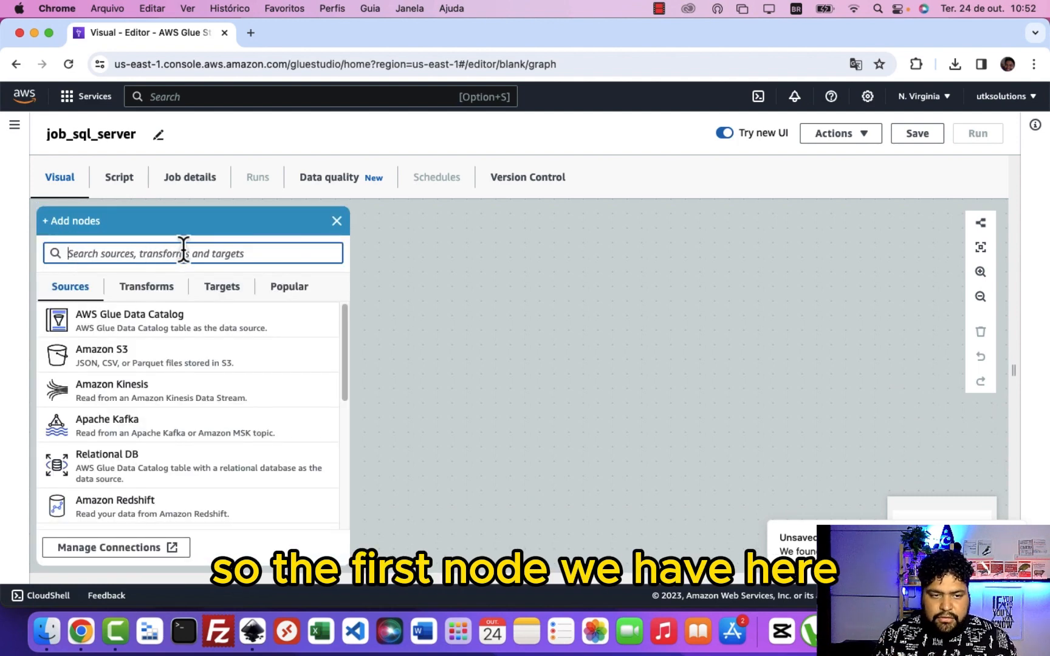
type("sql")
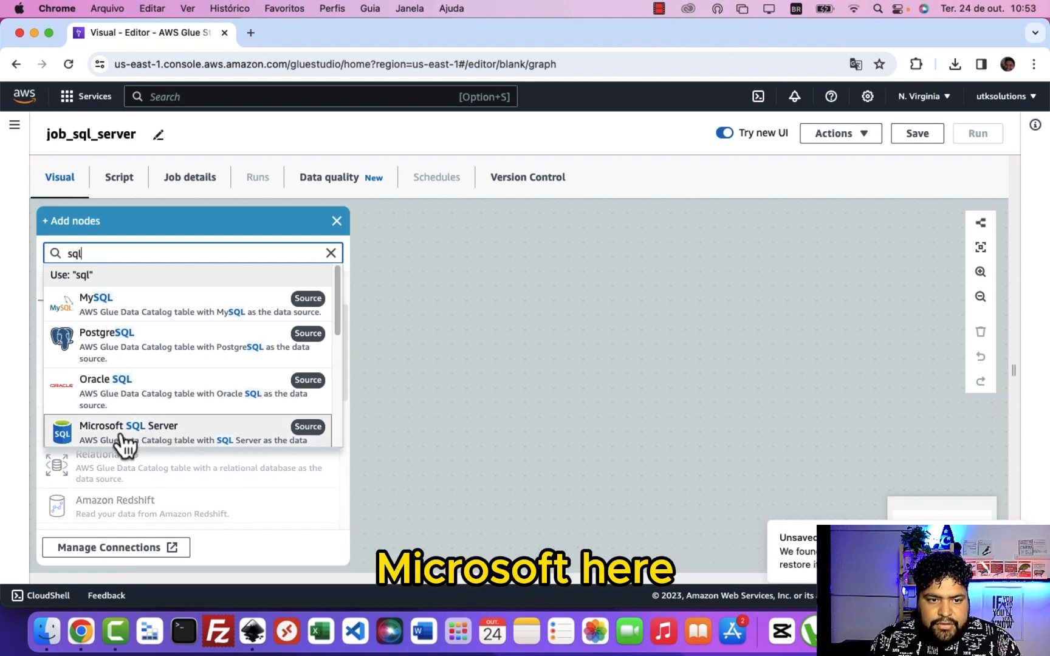
left_click(243, 436)
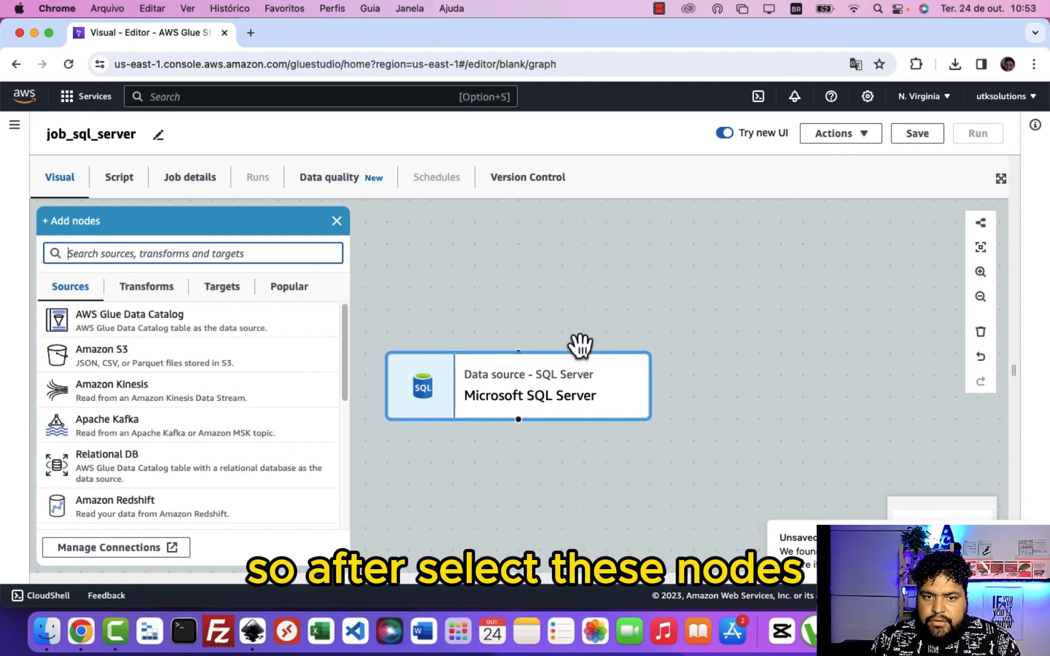
left_click(526, 399)
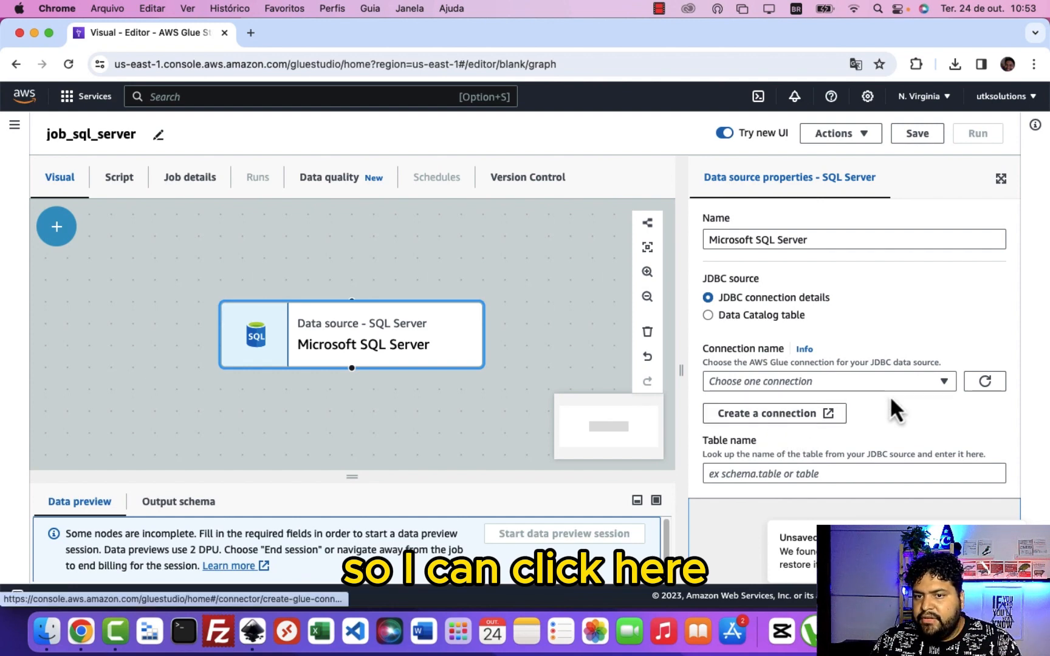
Step: Check the available connections for the SQL Server source, then start creating a new JDBC connection named sqlserverconn
left_click(938, 383)
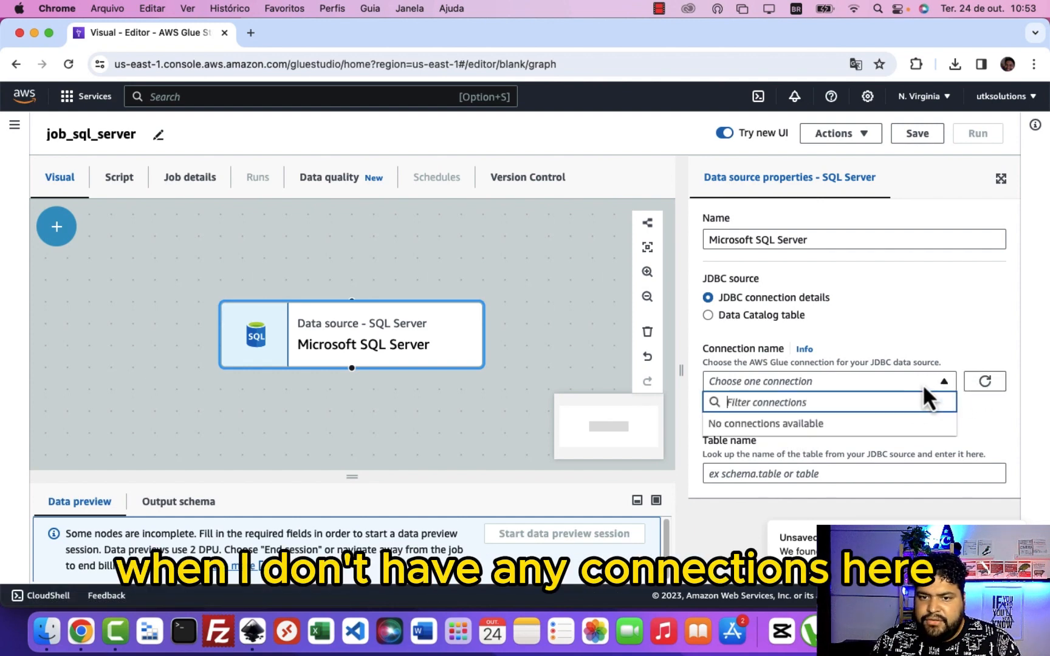
left_click(836, 382)
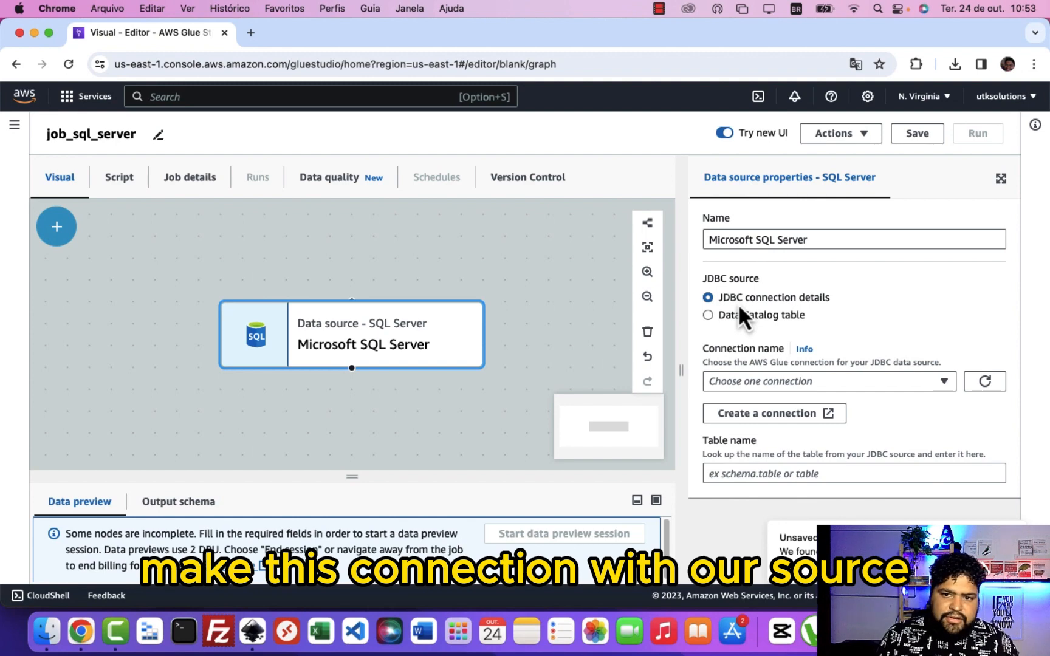
left_click(767, 416)
left_click(119, 284)
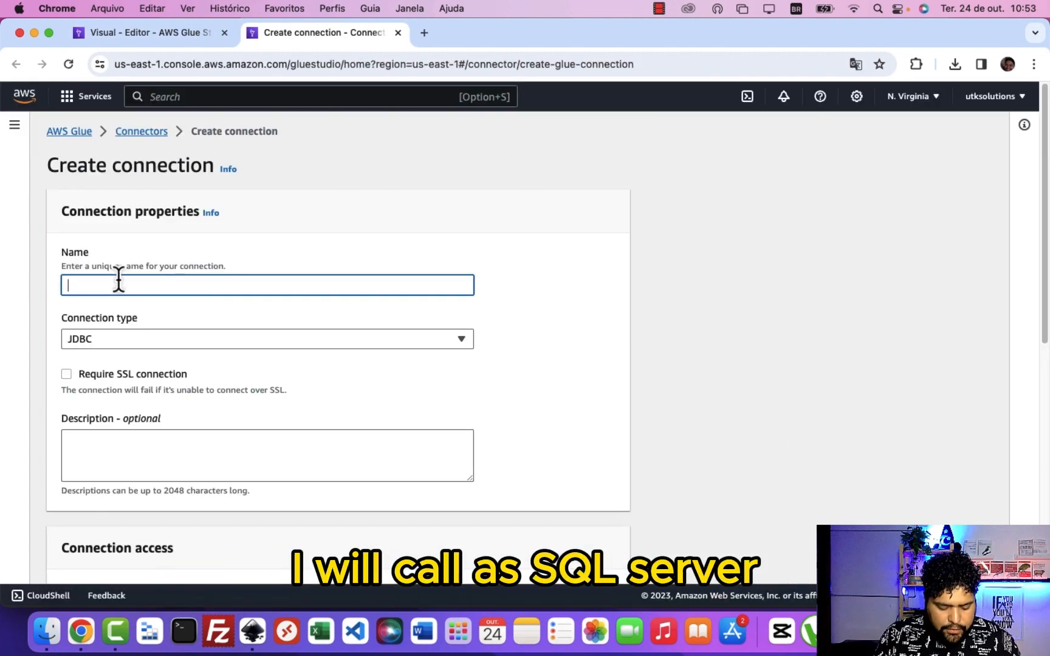
type("sql")
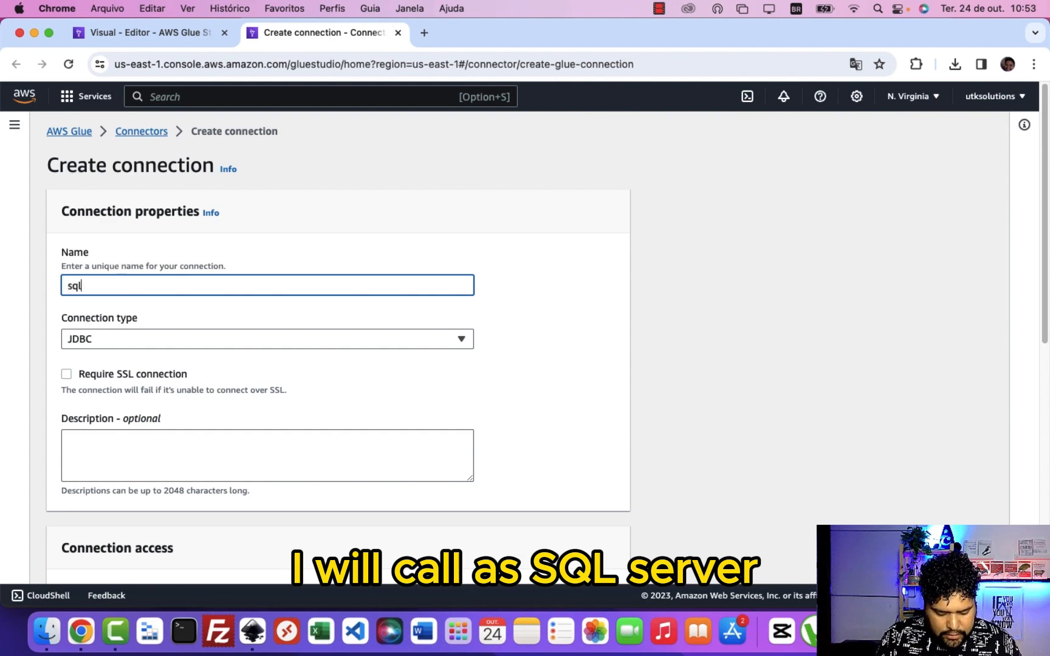
type("server")
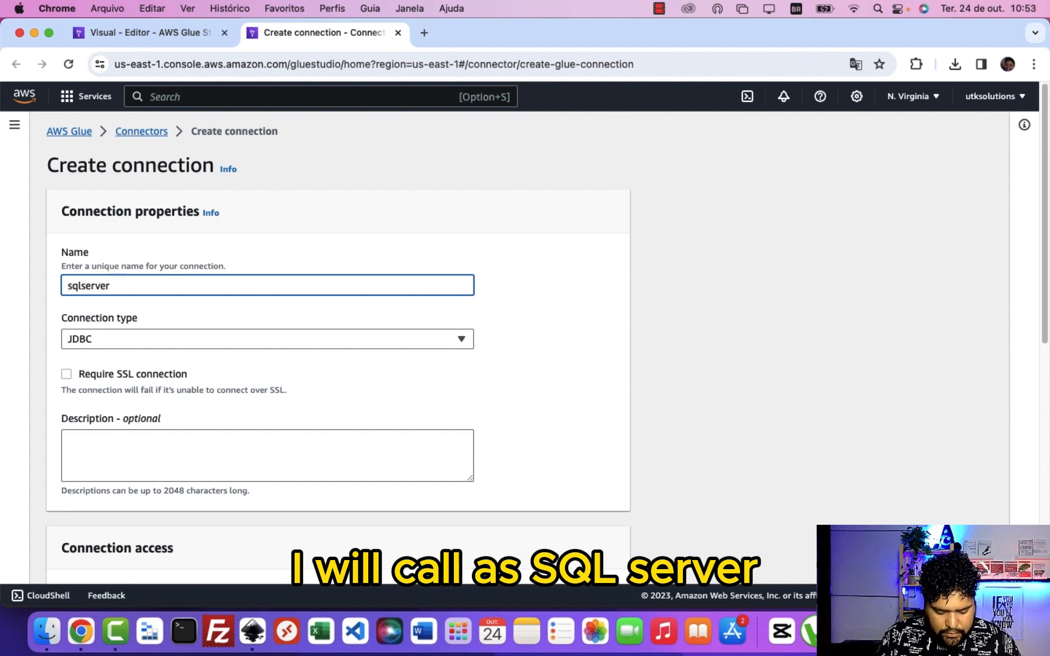
type("conn")
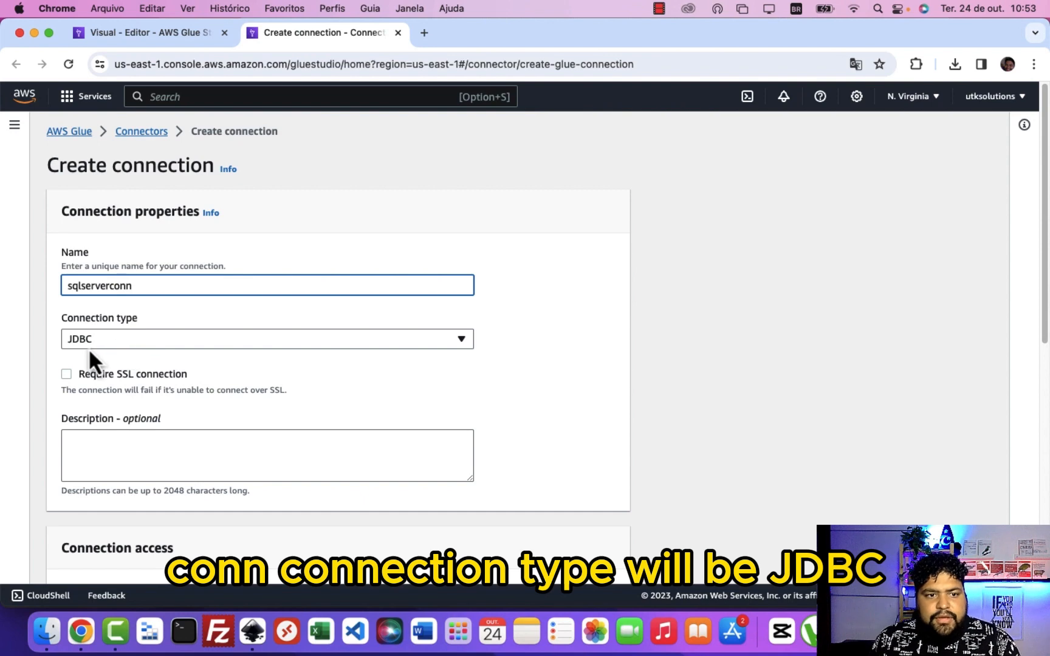
Step: Set the JDBC URL to jdbc:sqlserver://utkpedidos.database.windows.net:1433;database=dbase and choose AWS Secrets Manager as the credential type
scroll(134, 352, "down", 5)
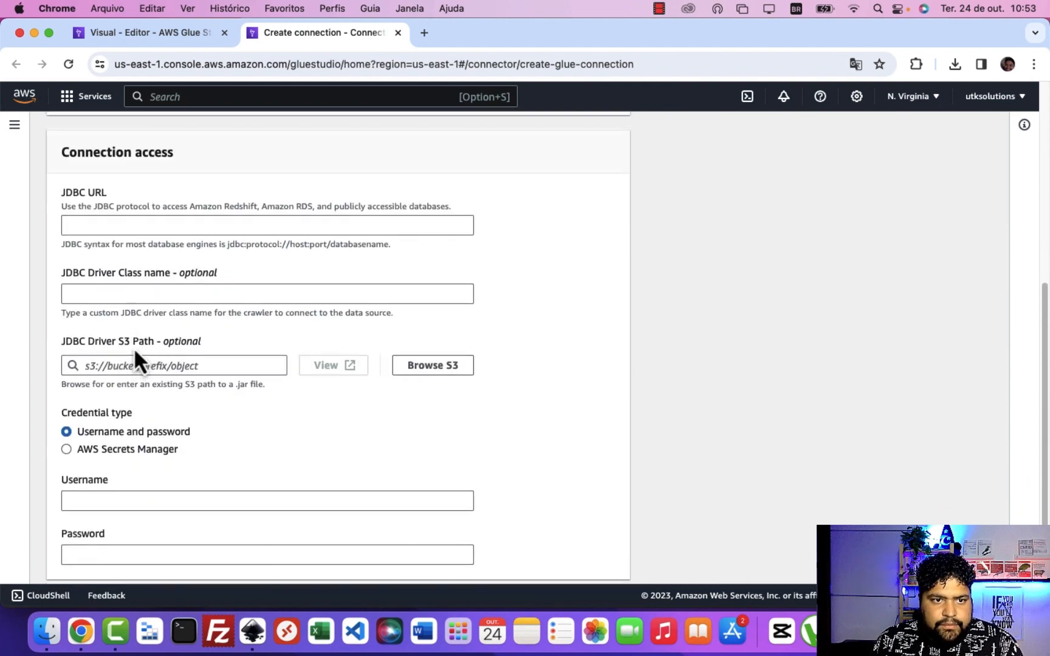
left_click(88, 302)
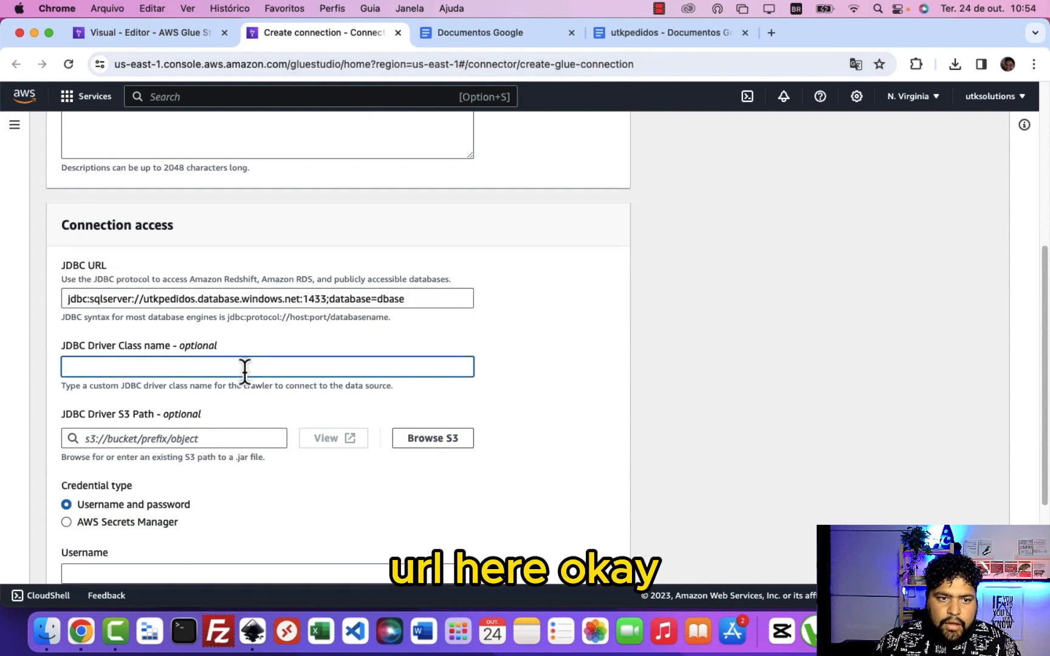
scroll(243, 370, "down", 1)
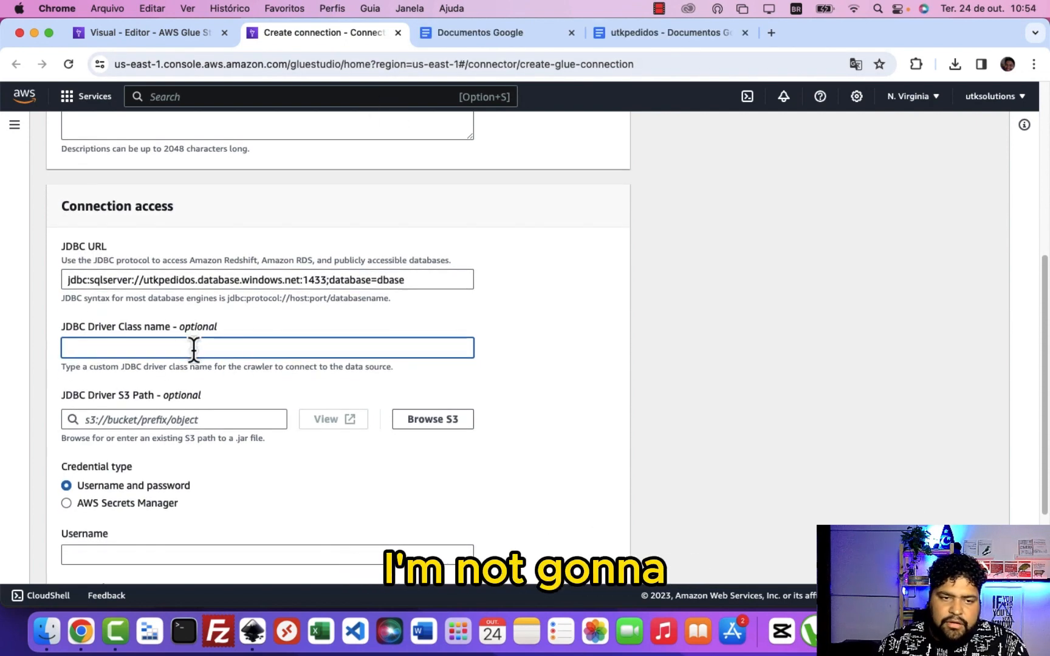
scroll(202, 377, "down", 2)
scroll(202, 376, "down", 1)
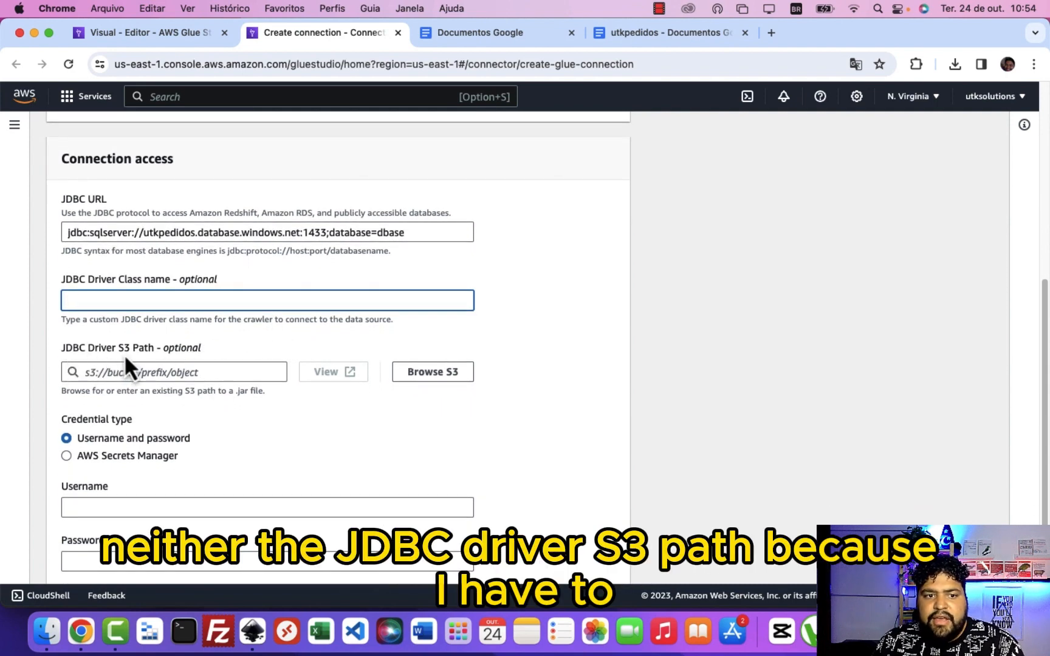
scroll(200, 358, "down", 4)
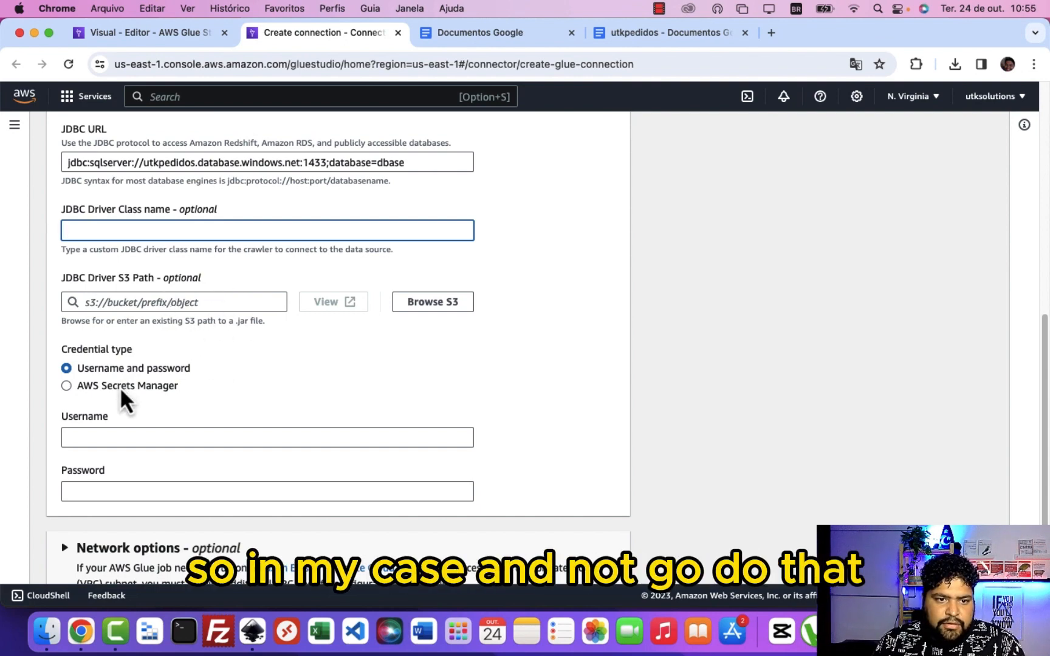
left_click(77, 387)
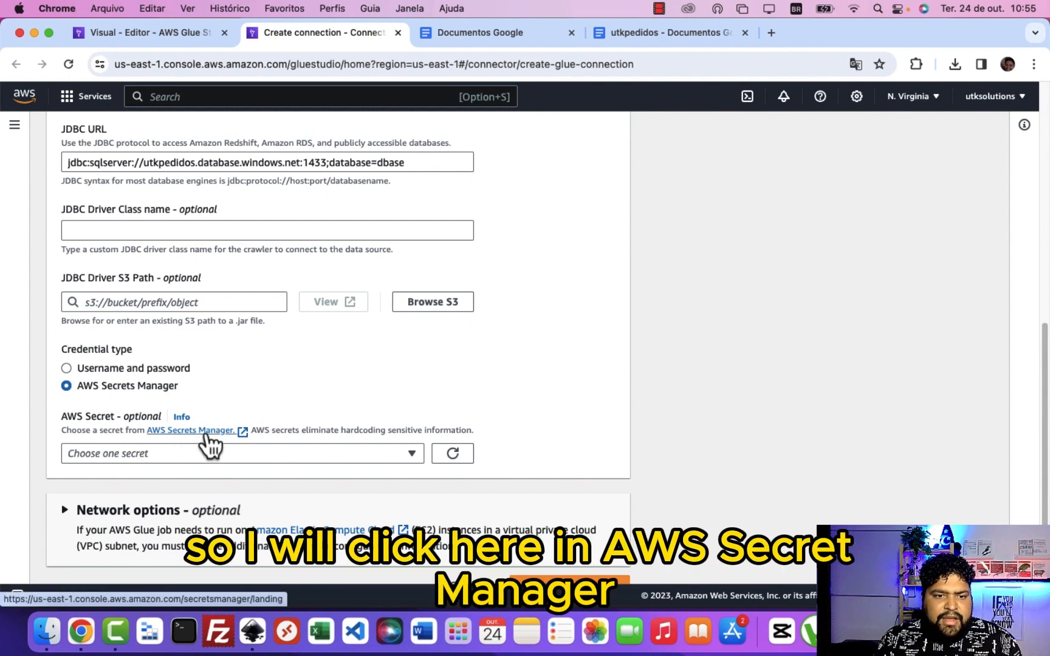
Step: Start a new secret in AWS Secrets Manager with credentials for other database, entering the database user name and password
left_click(201, 433)
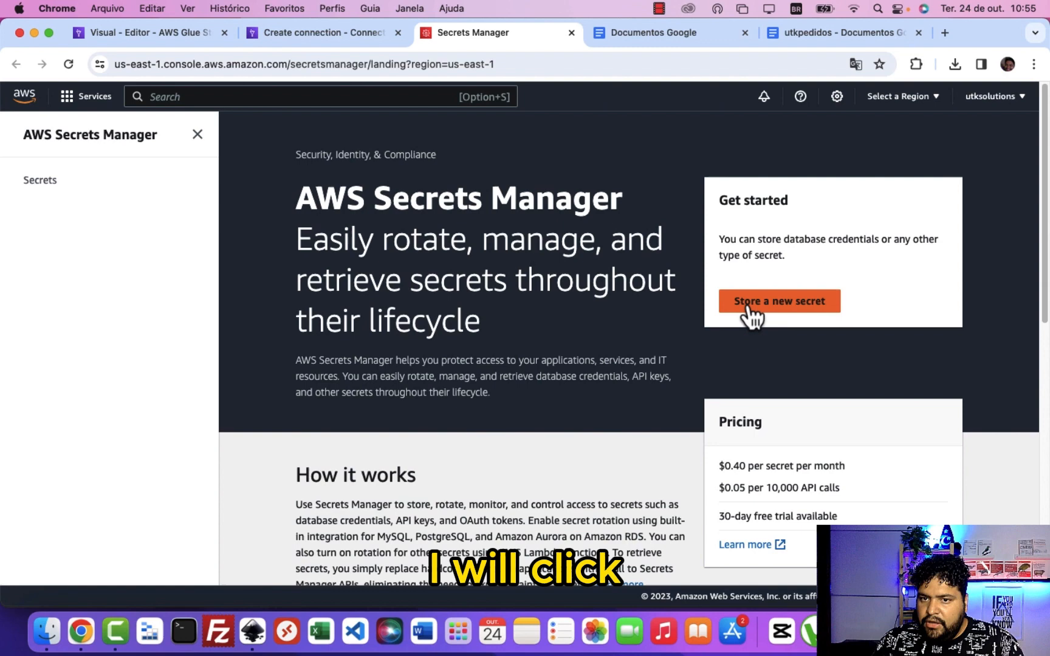
left_click(781, 308)
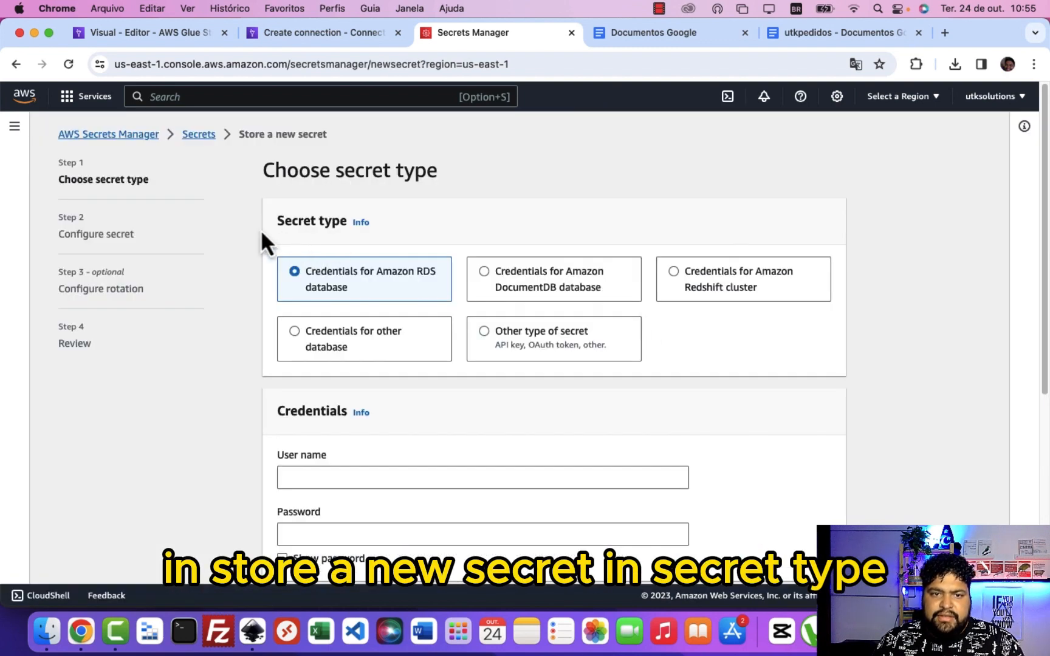
left_click(316, 335)
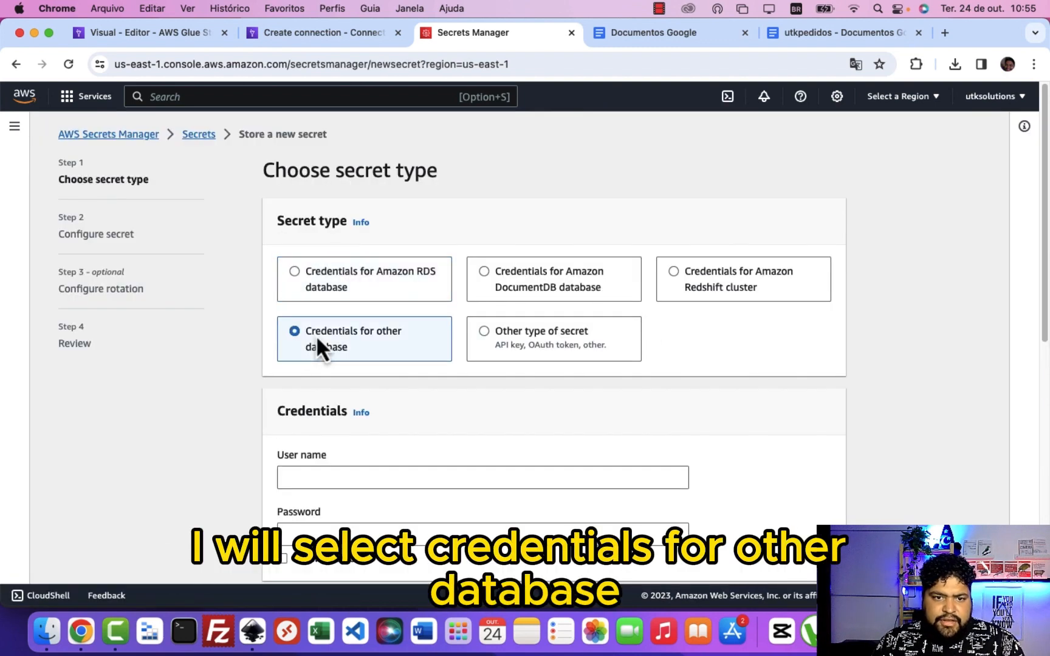
left_click(384, 477)
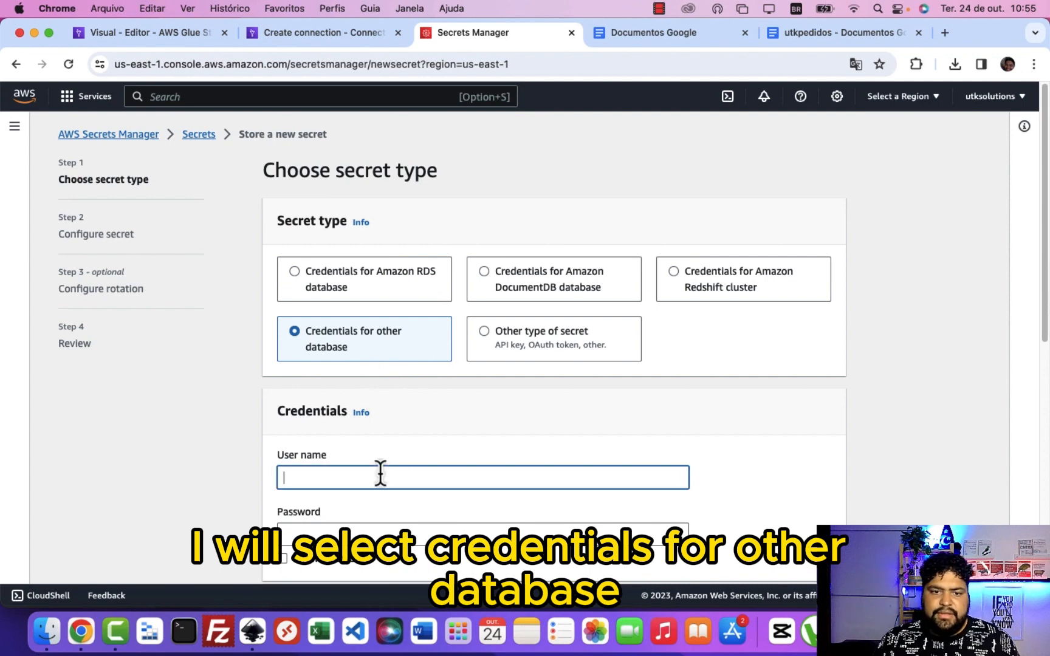
Step: Configure the secret for SQL Server with server address utkpedidos.database.windows.net, database dbase and port 1433, and proceed to the secret configuration
scroll(418, 433, "down", 3)
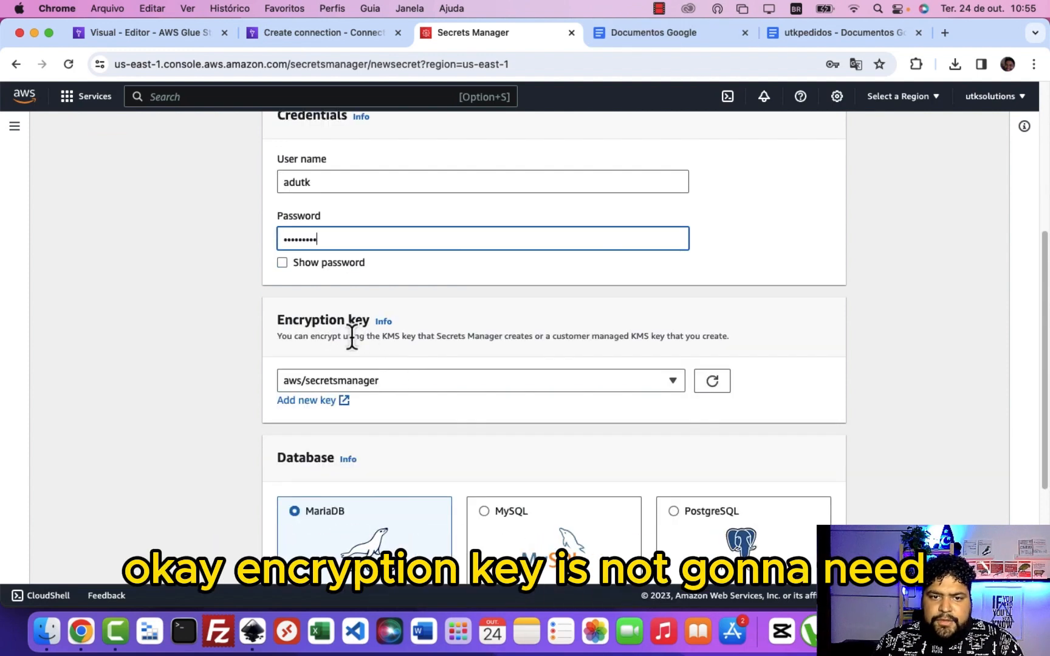
scroll(422, 335, "down", 2)
scroll(583, 386, "down", 4)
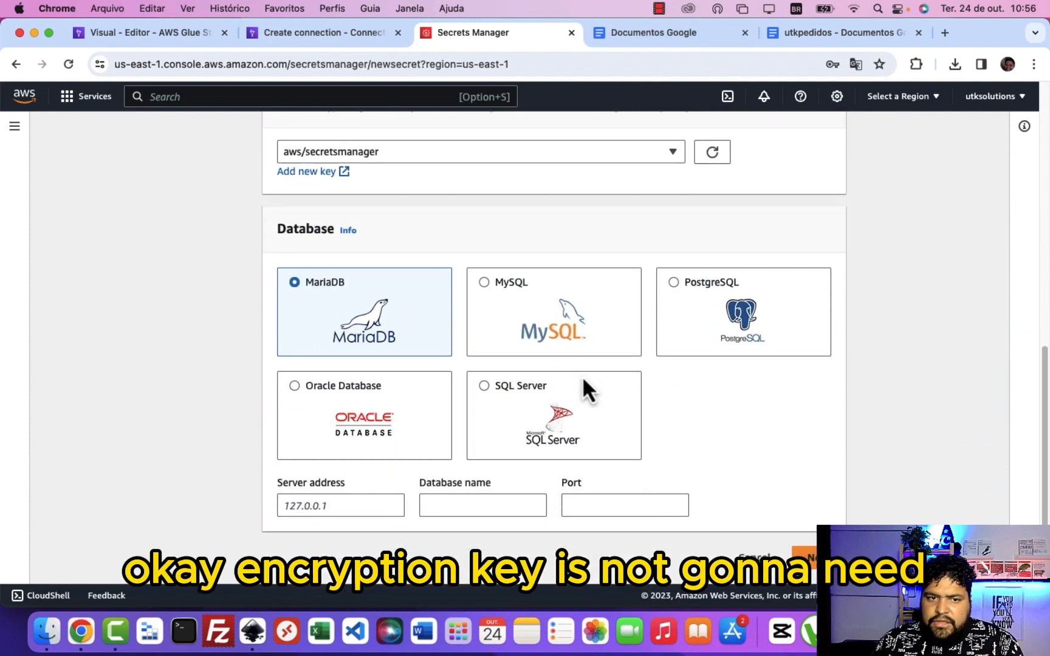
left_click(490, 401)
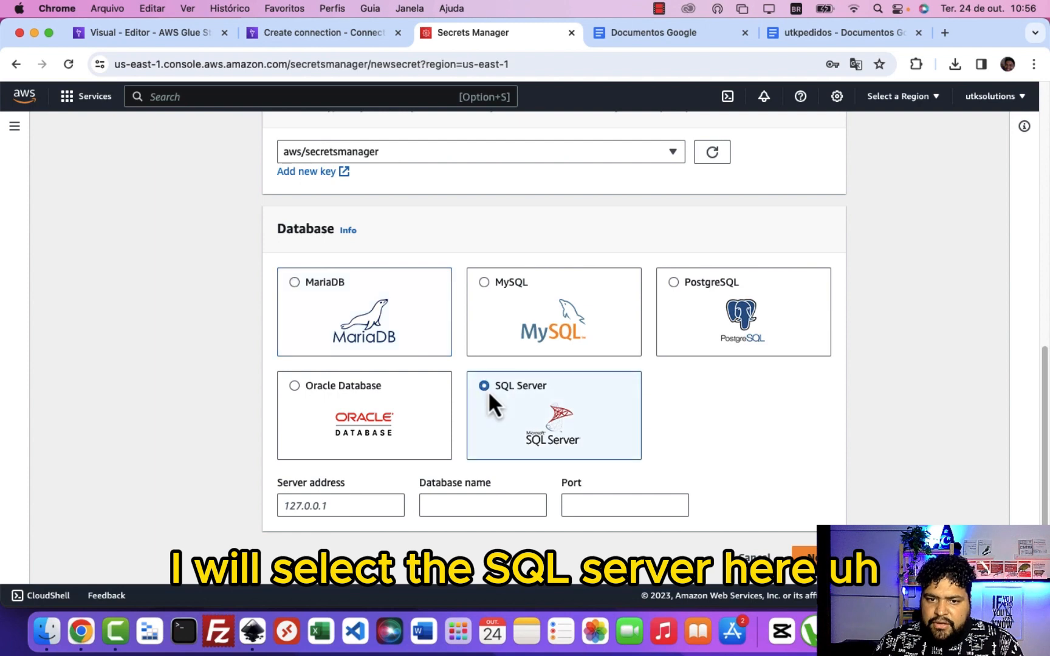
left_click(352, 505)
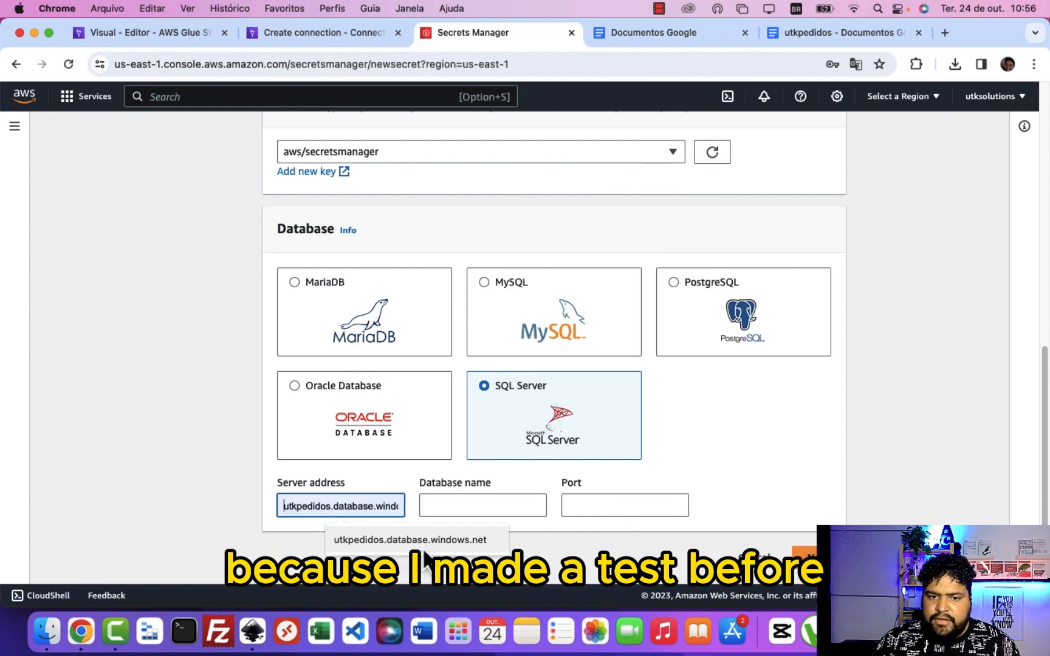
left_click(425, 556)
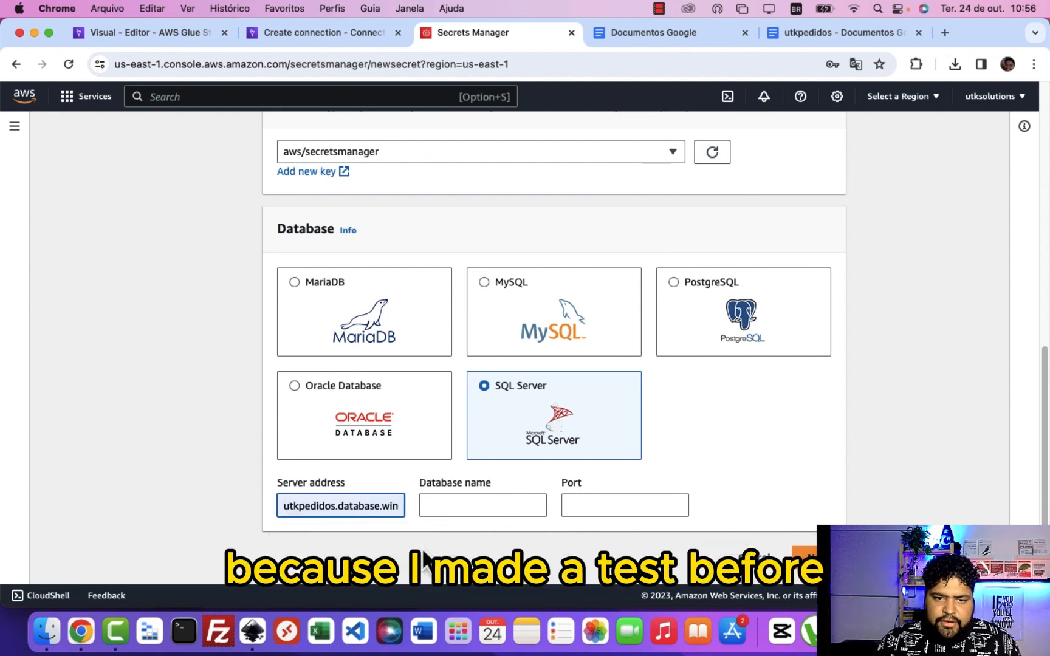
left_click(478, 509)
left_click(495, 539)
left_click(591, 504)
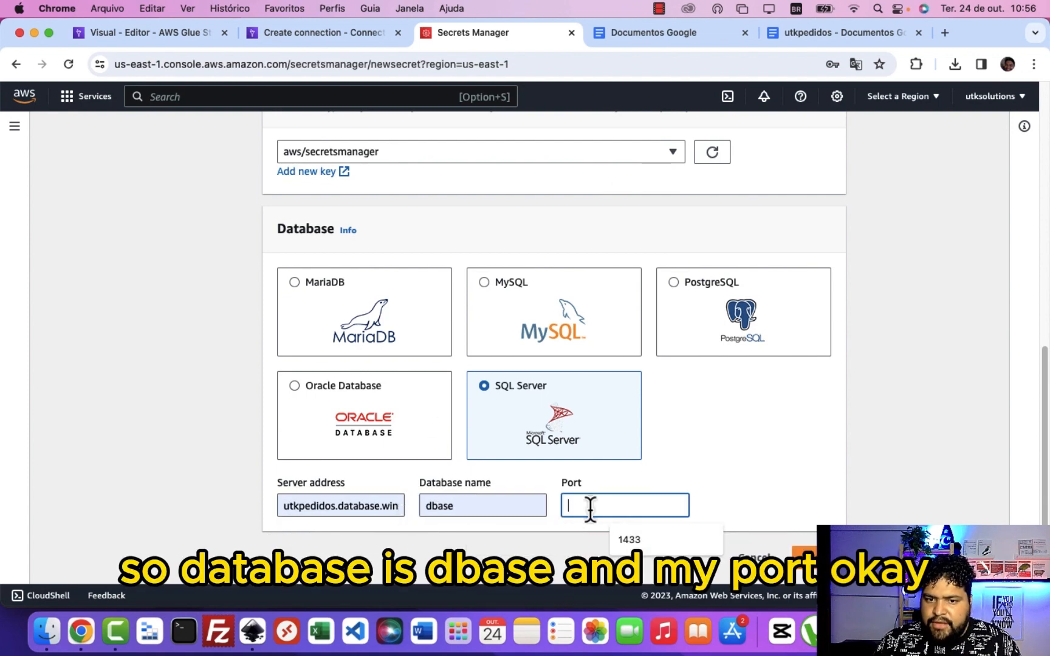
left_click(629, 538)
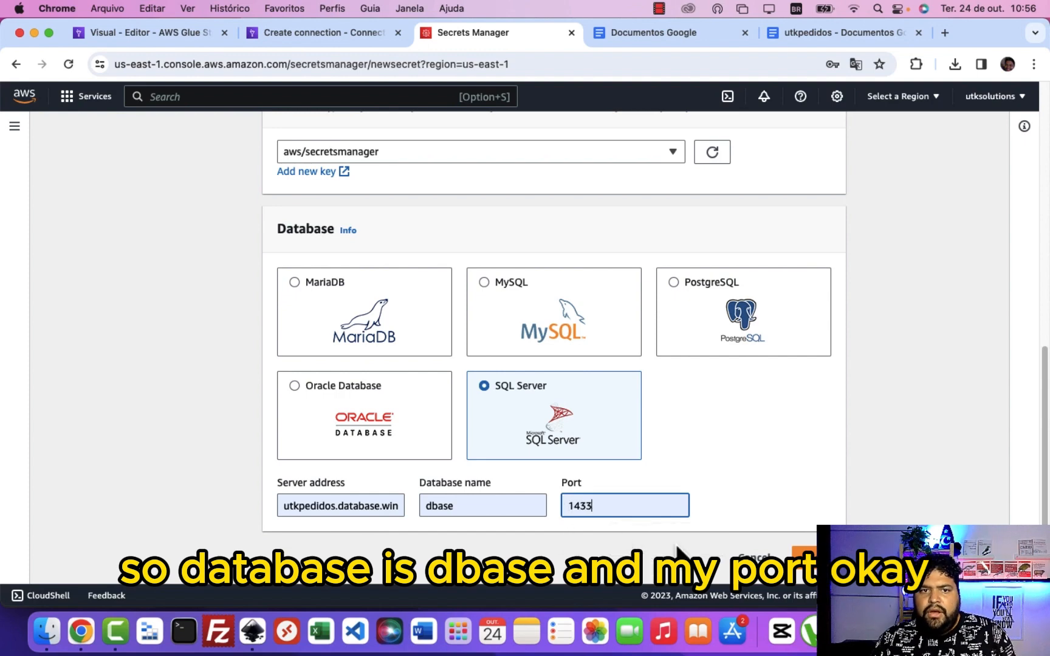
left_click(811, 555)
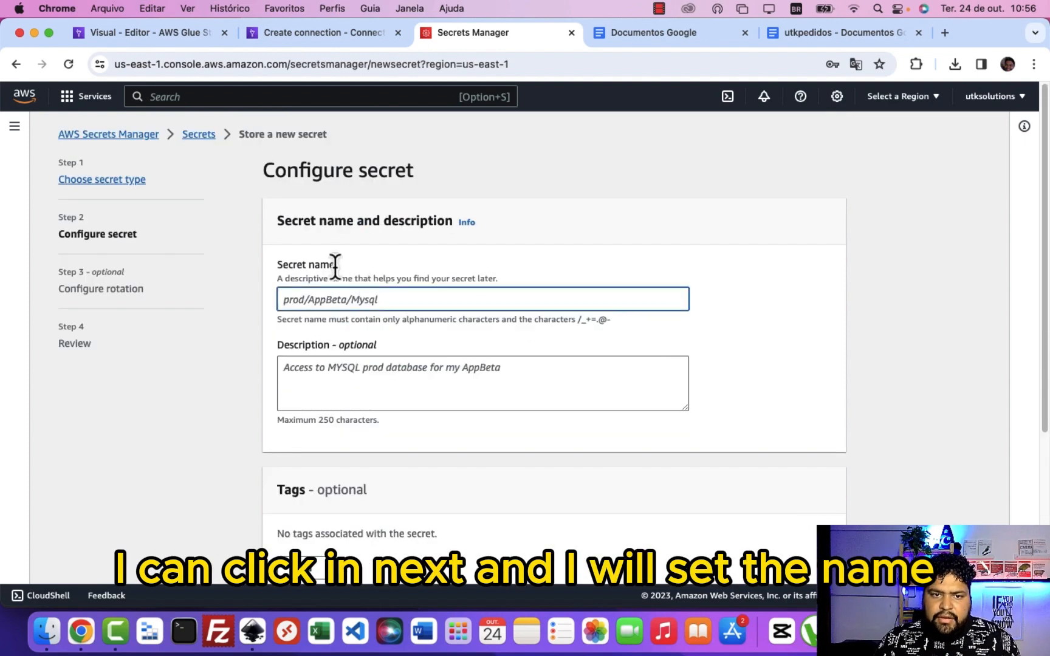
Step: Name the secret secretsqlserver and proceed through the rotation settings to the review, leaving the optional settings at their defaults
type("se")
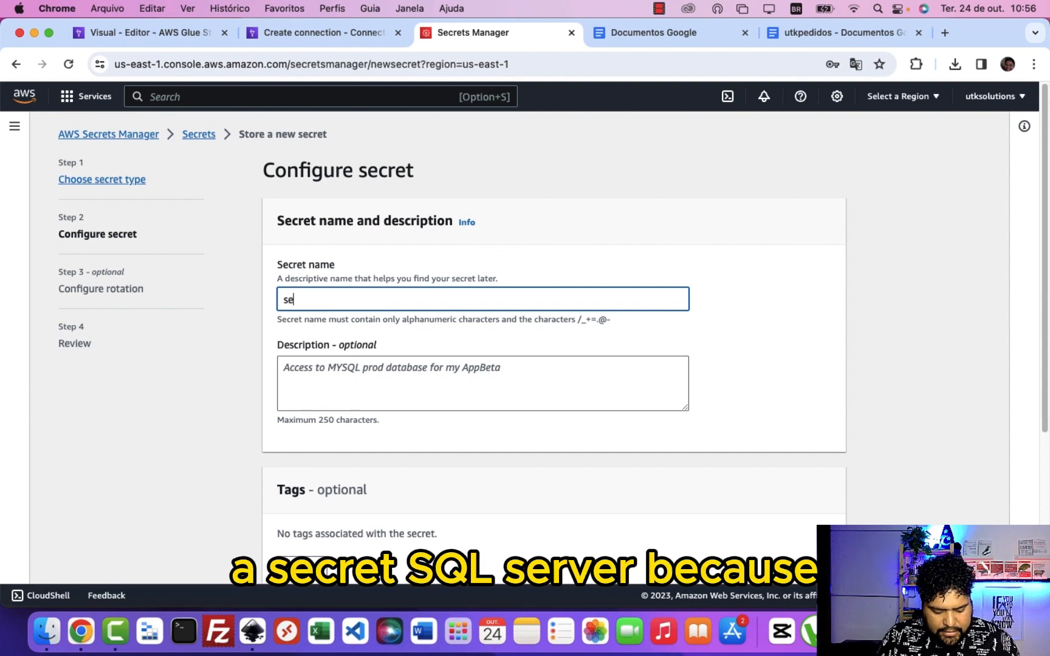
type("cretslqserver")
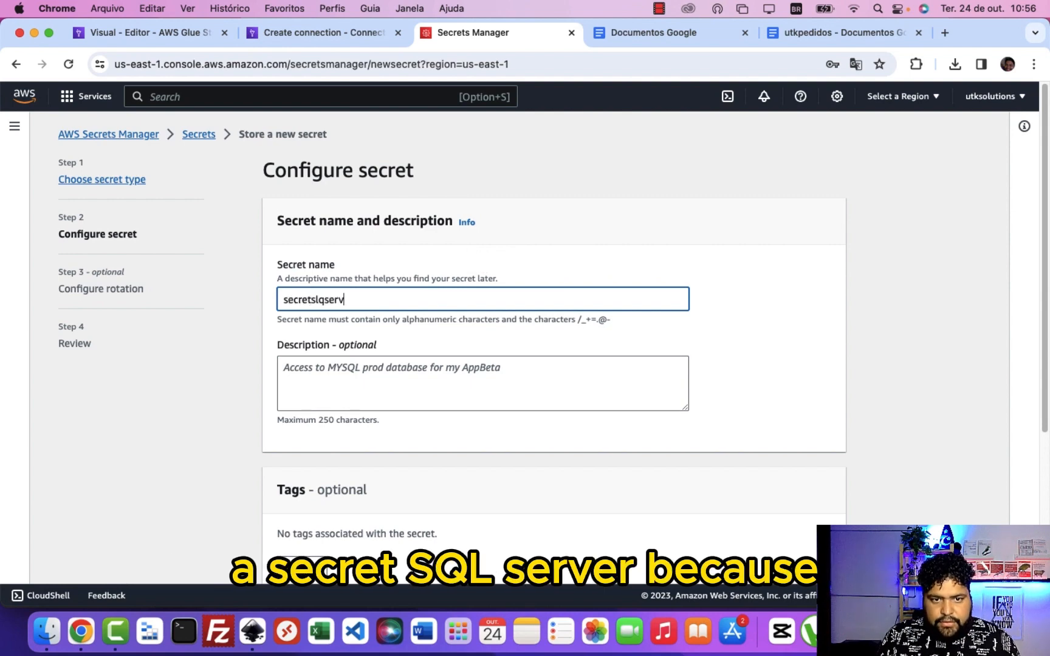
scroll(351, 237, "down", 2)
left_click(325, 184)
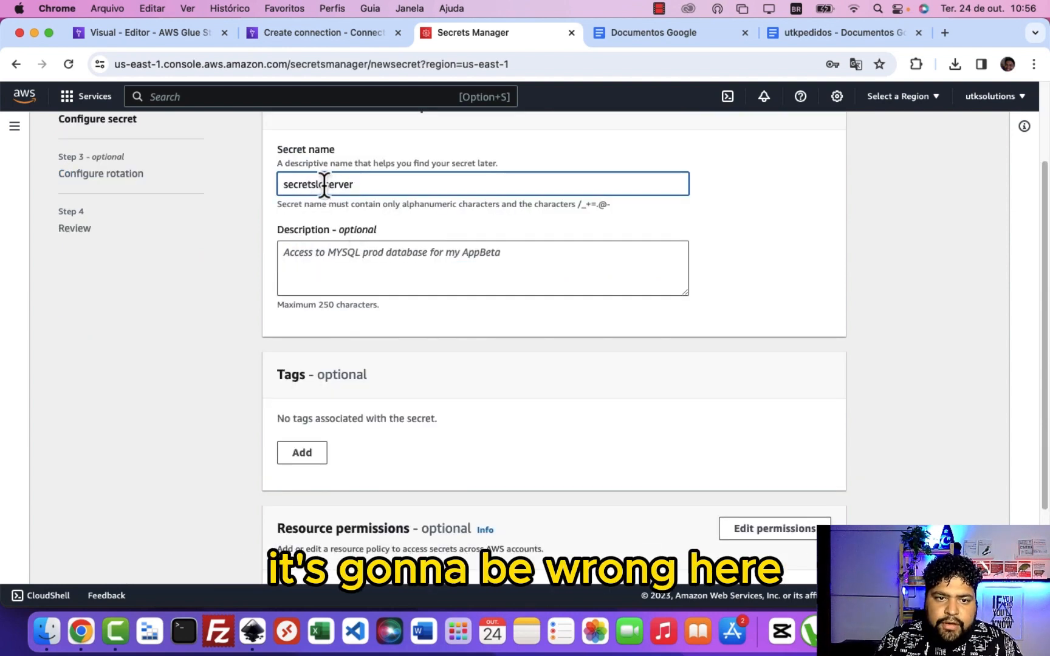
key("BackSpace")
key("BackSpace")
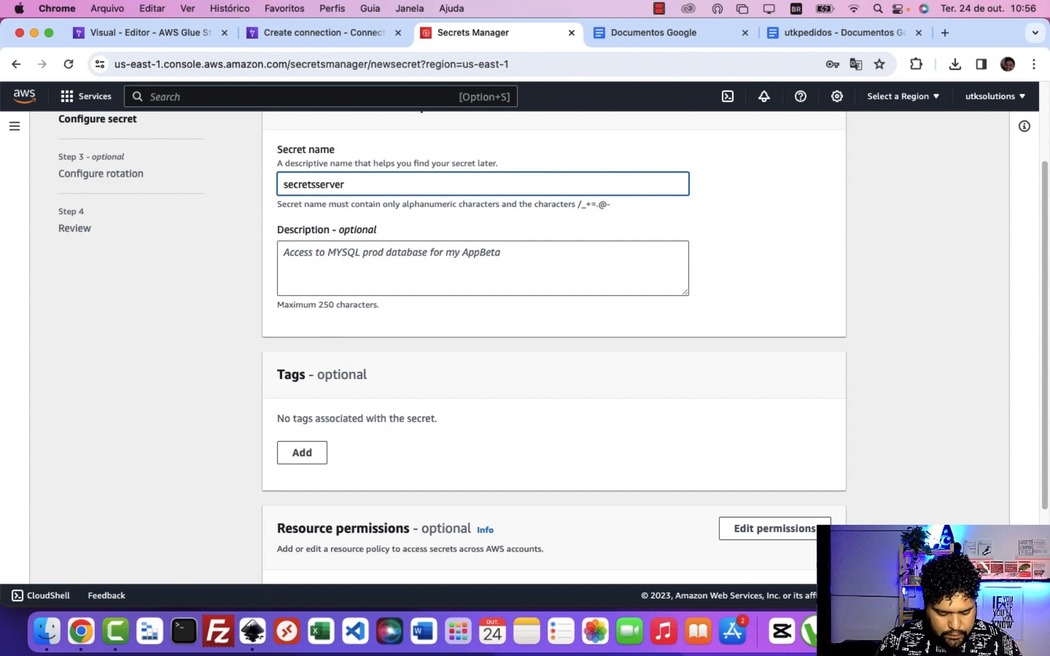
type("ql")
scroll(343, 205, "down", 2)
scroll(553, 347, "down", 1)
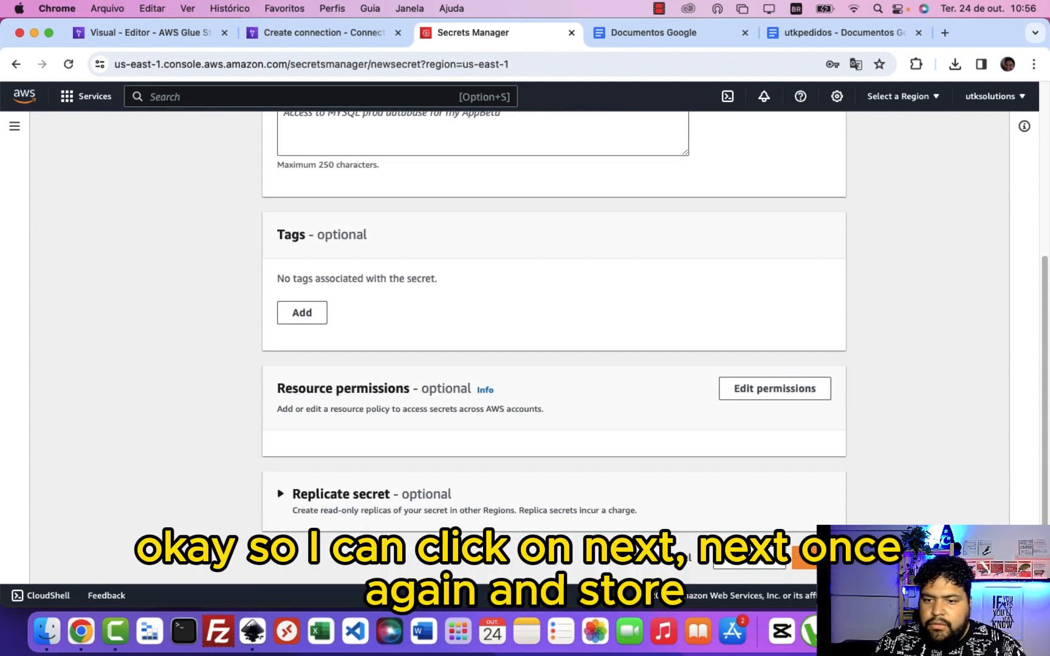
left_click(805, 557)
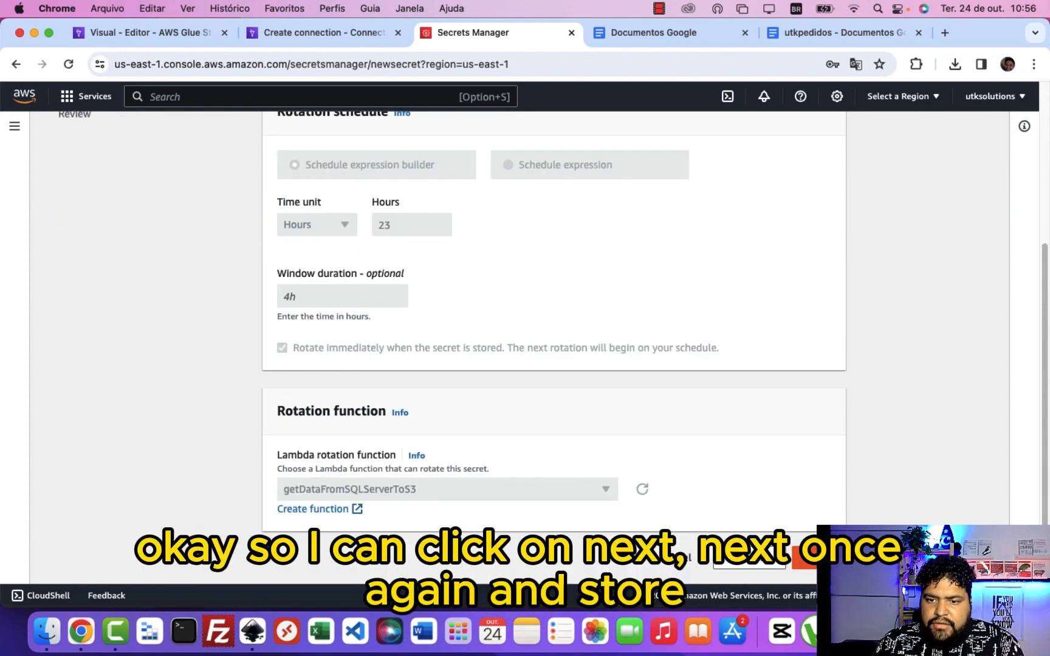
left_click(805, 557)
Step: Review the secret's Python3 sample code for retrieving it, then store the secret
scroll(774, 441, "down", 15)
scroll(516, 346, "up", 5)
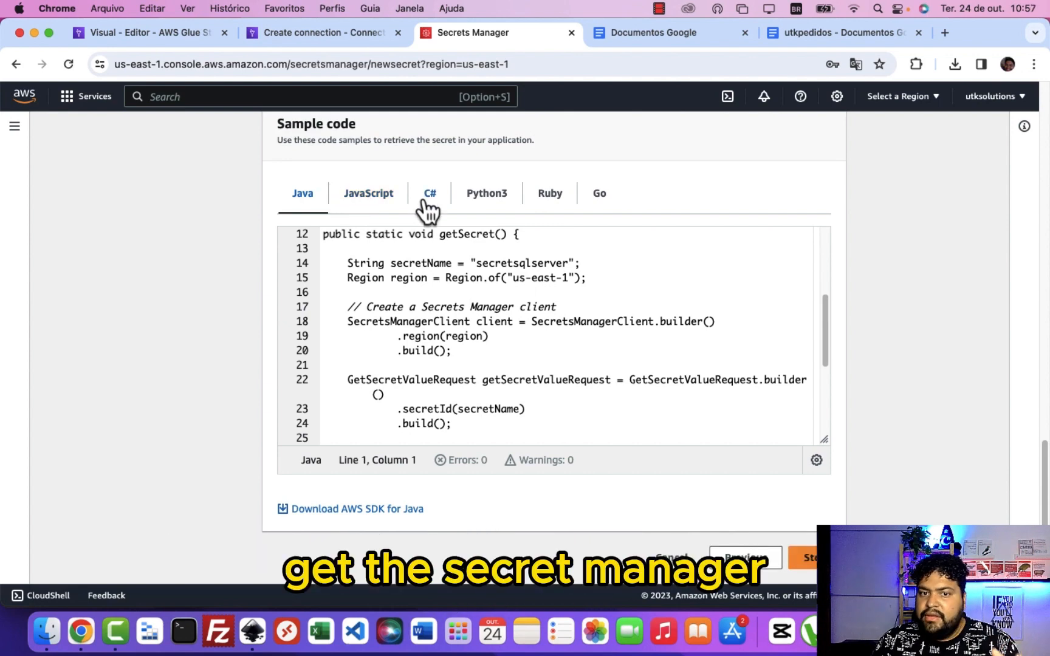
left_click(493, 206)
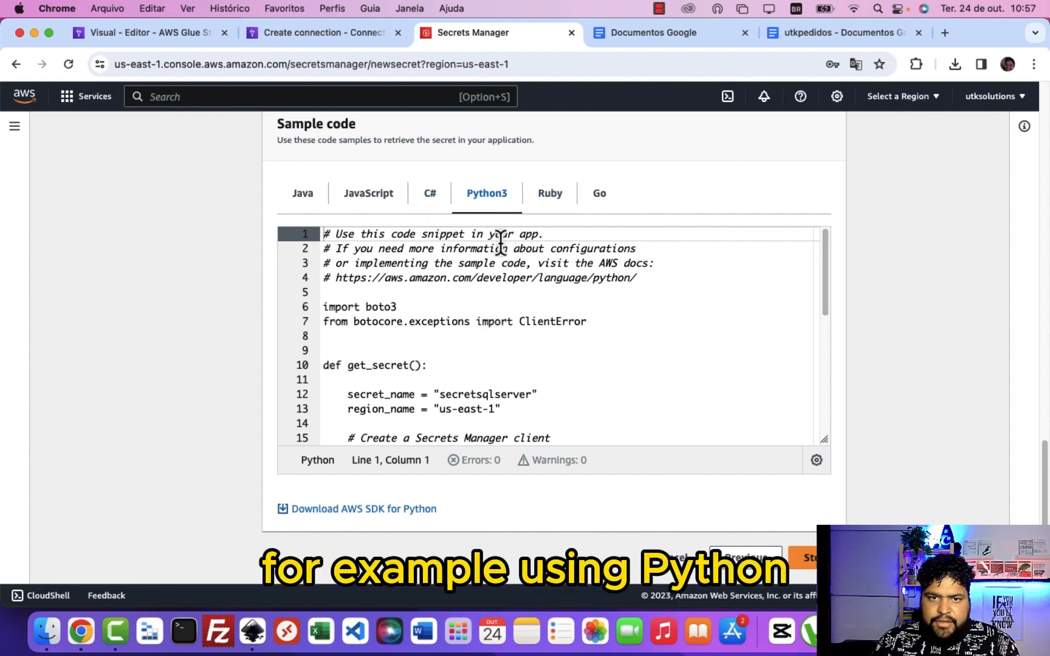
scroll(439, 312, "down", 5)
scroll(442, 314, "up", 8)
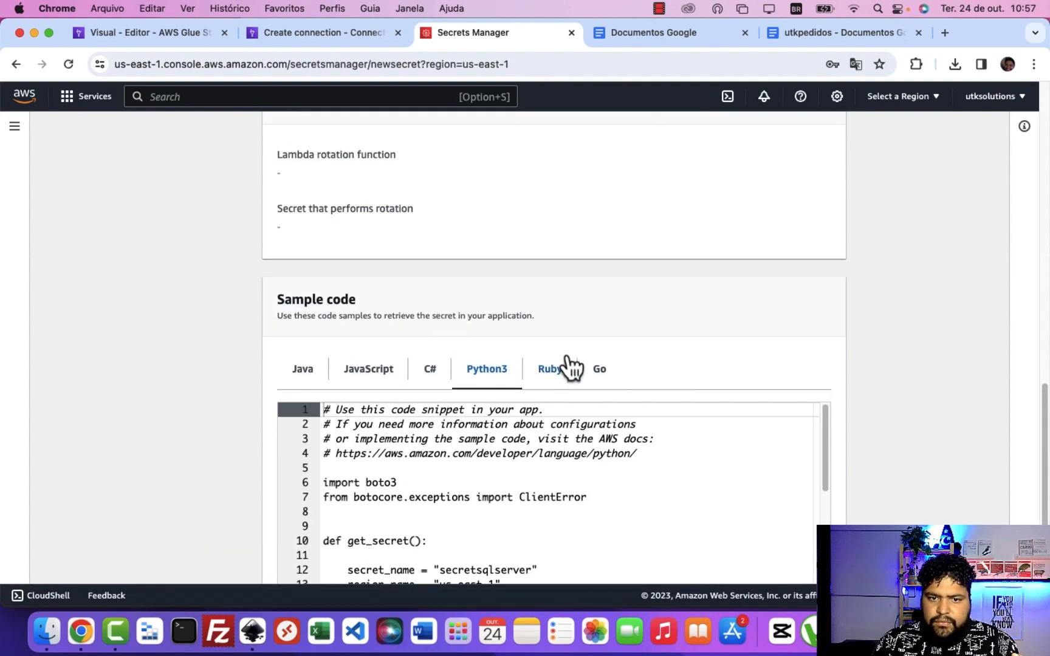
scroll(832, 376, "down", 4)
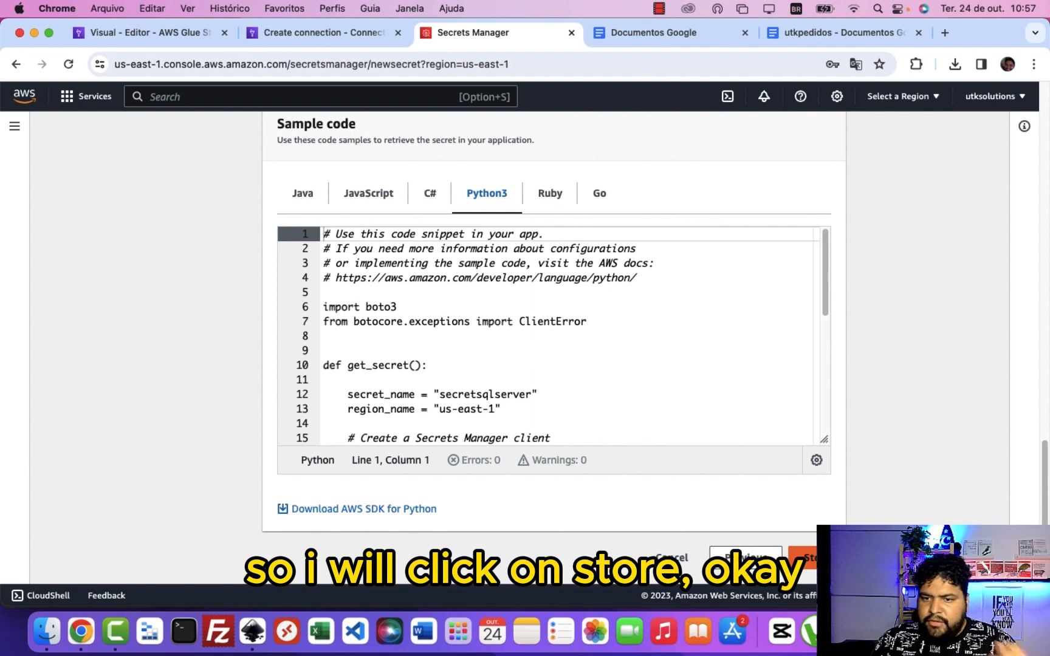
left_click(820, 557)
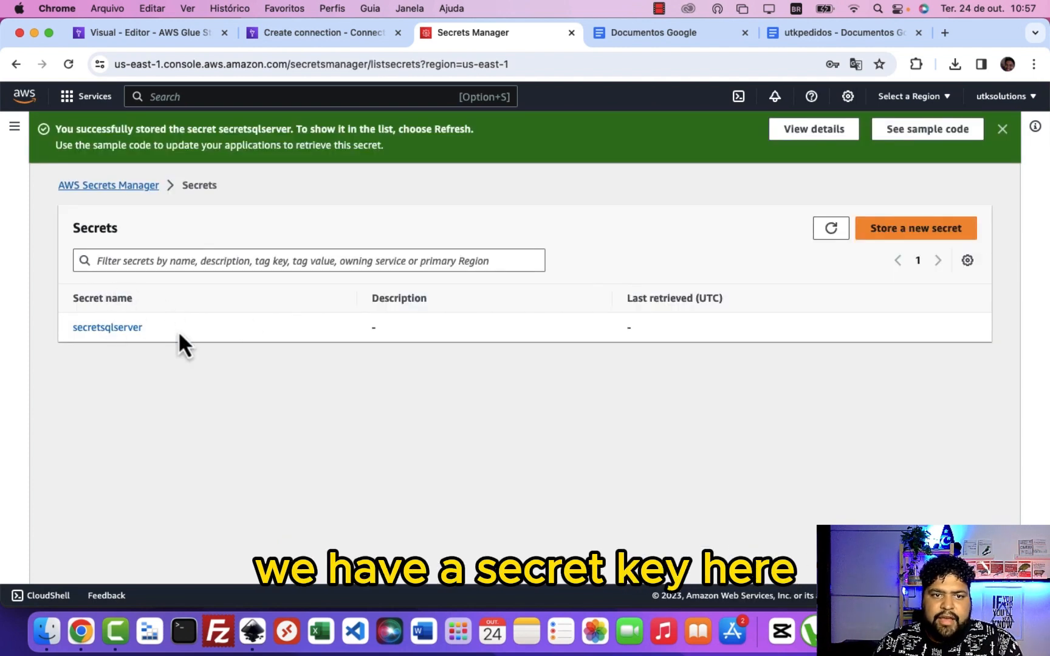
Step: Return to the Glue connection form, refresh the available AWS secrets and choose secretsqlserver
left_click(323, 36)
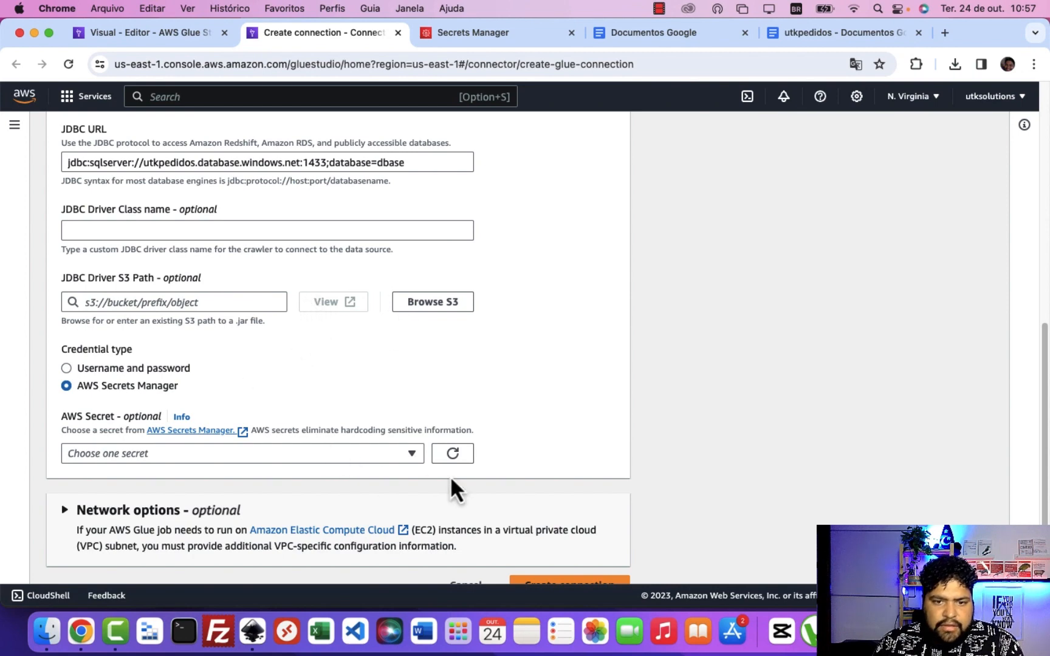
left_click(454, 458)
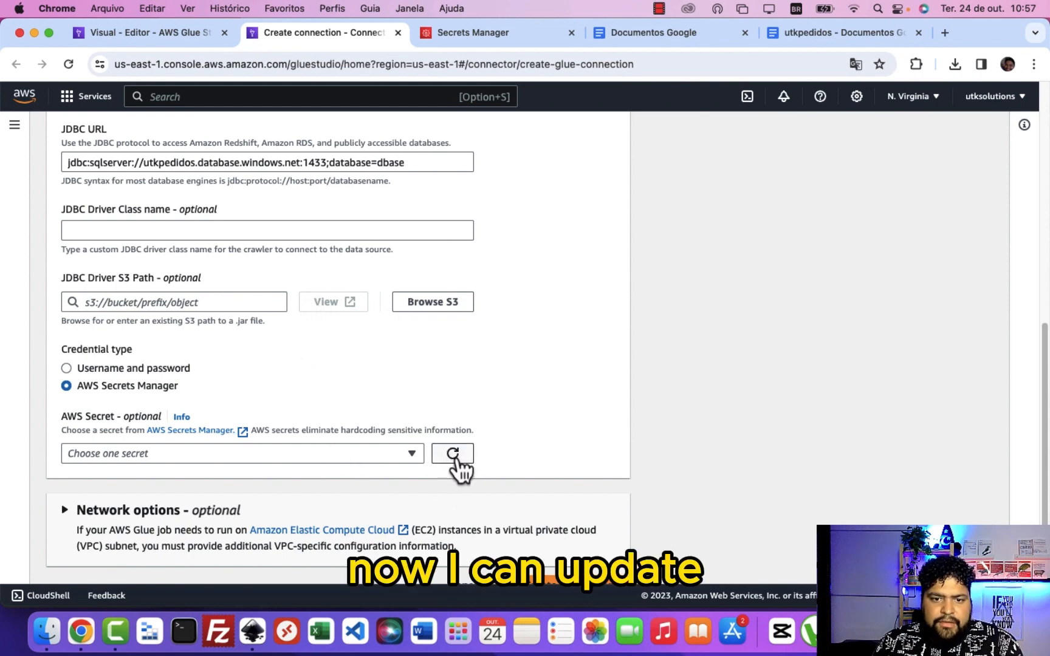
left_click(410, 453)
left_click(112, 495)
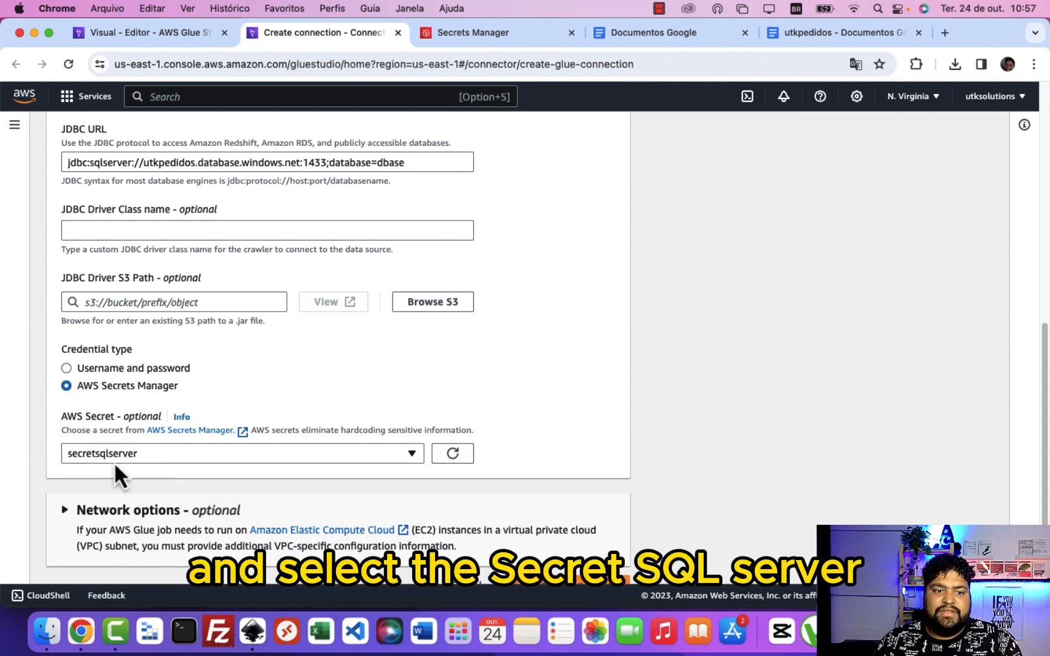
scroll(424, 368, "down", 1)
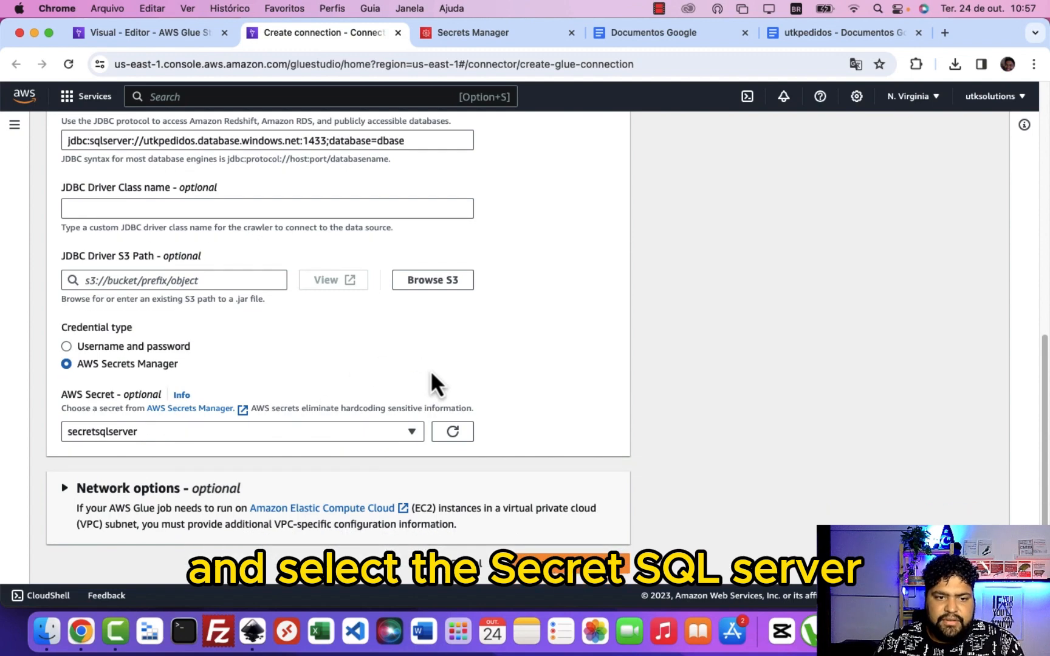
Step: Look up the ID of glue-vpc-vpc in the VPC console and choose vpc-05e468f89c6dde7e7 in the connection's network options
left_click(65, 489)
scroll(190, 457, "down", 5)
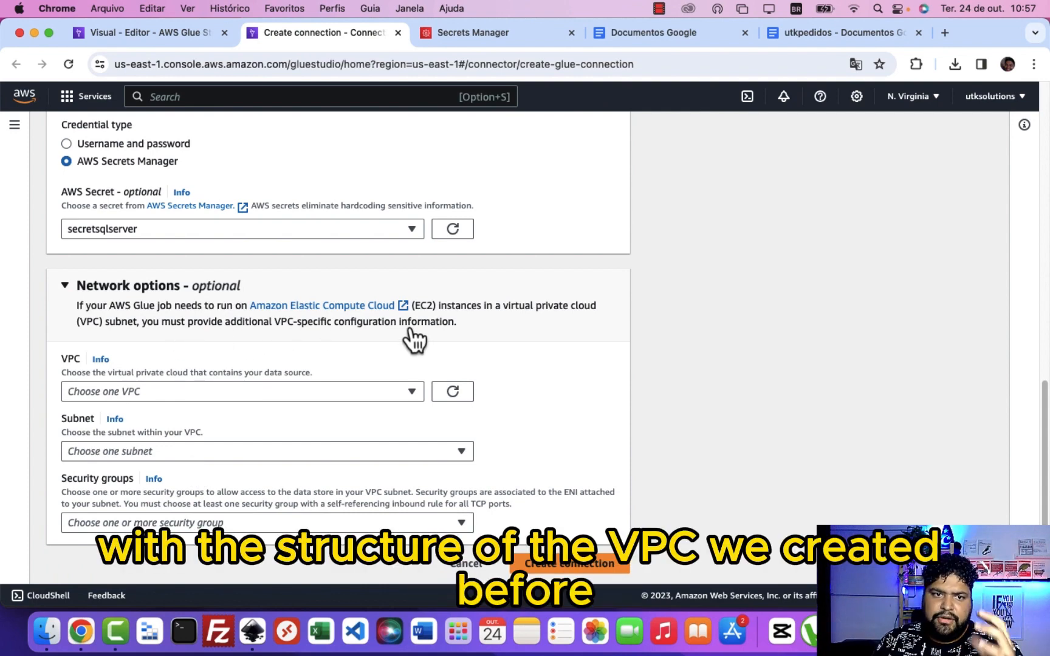
left_click(405, 391)
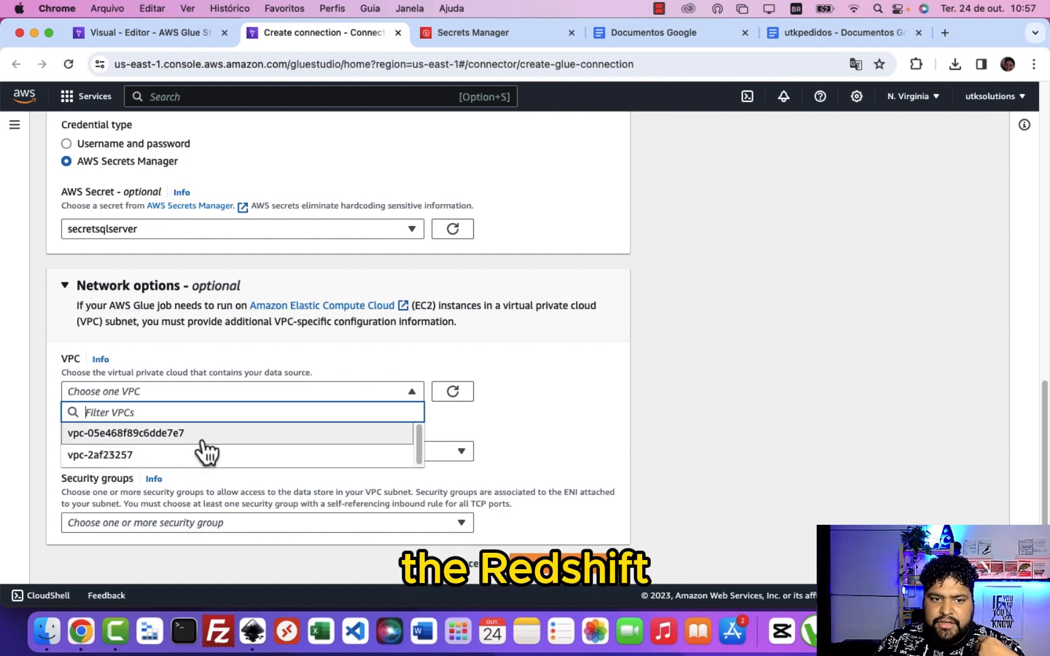
left_click(474, 37)
left_click(309, 97)
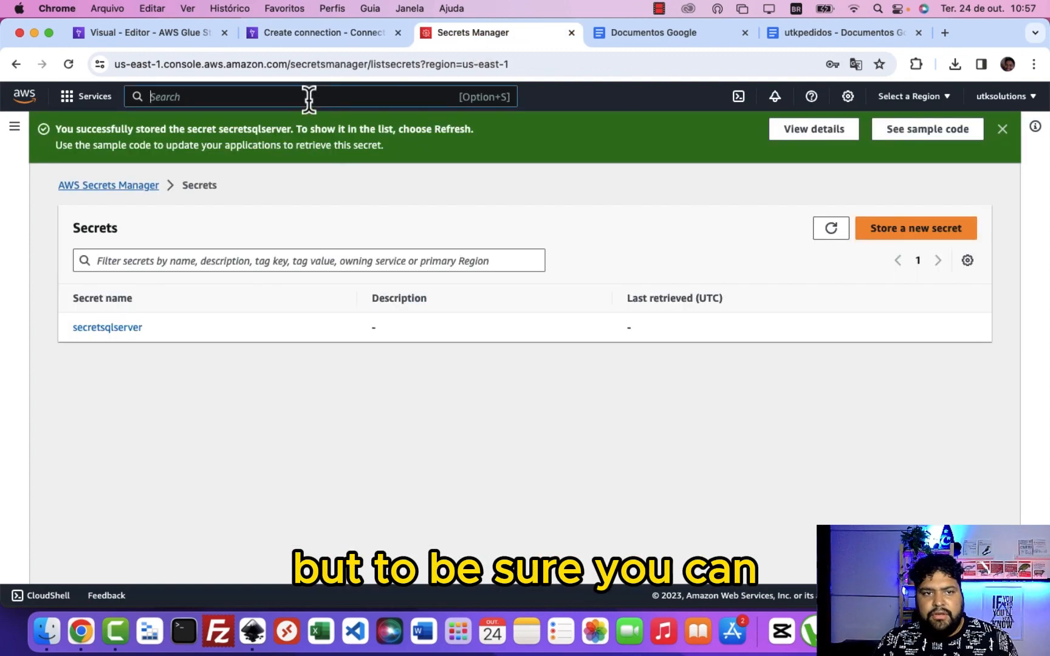
type("vpc")
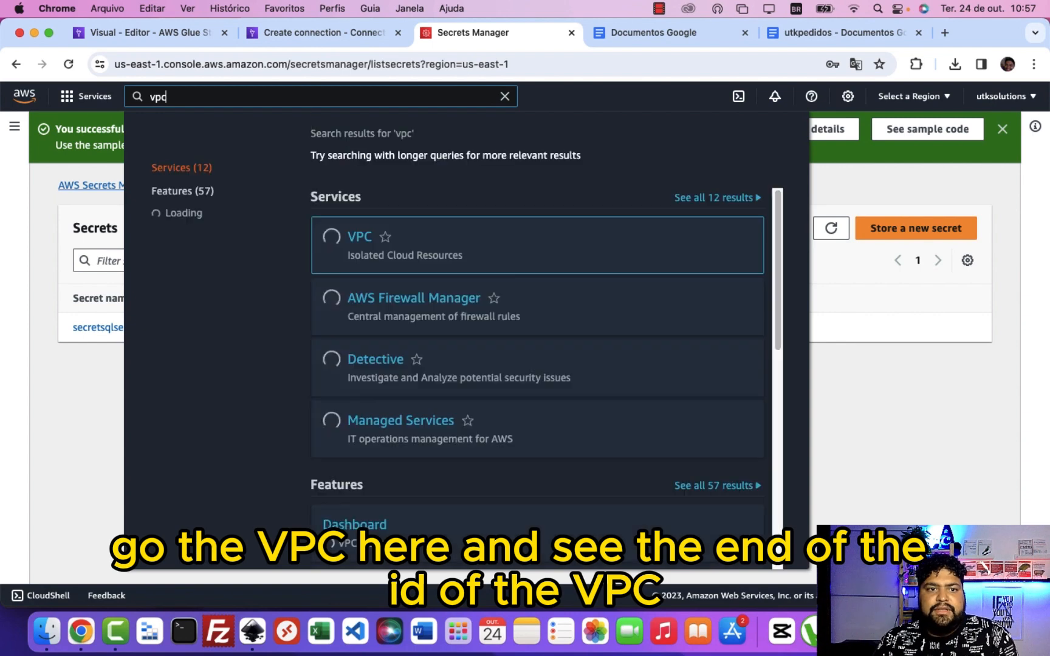
key("Return")
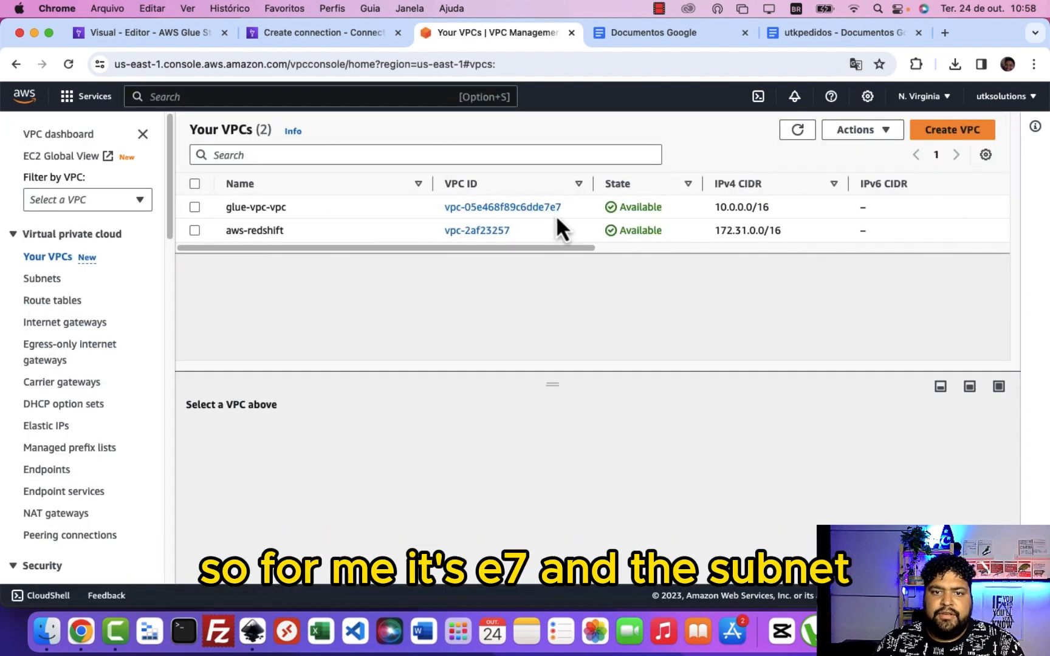
left_click(349, 36)
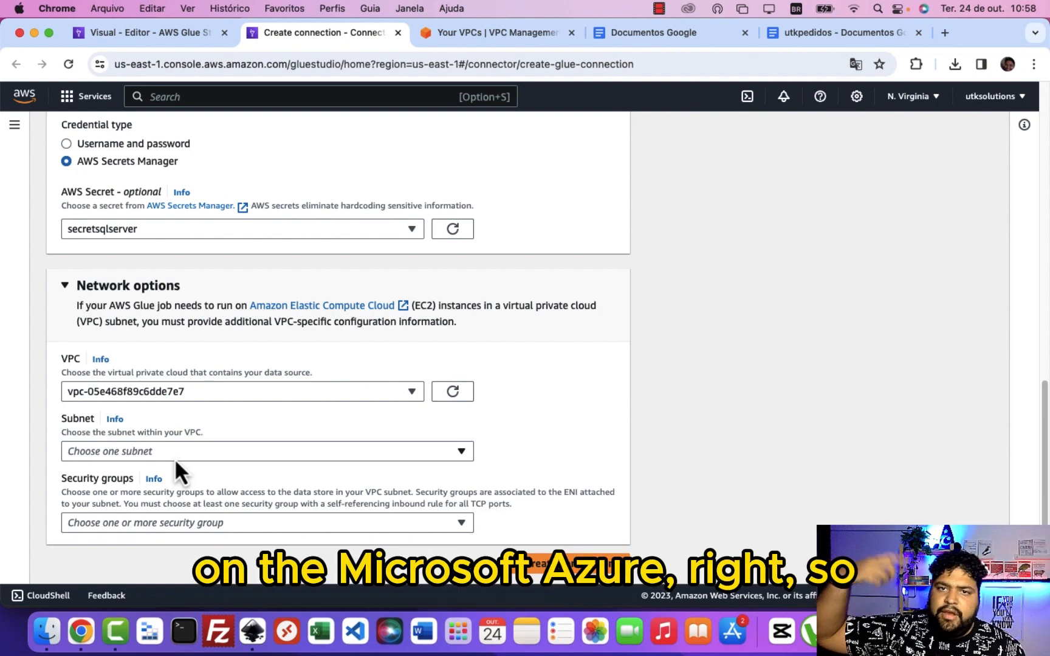
left_click(180, 456)
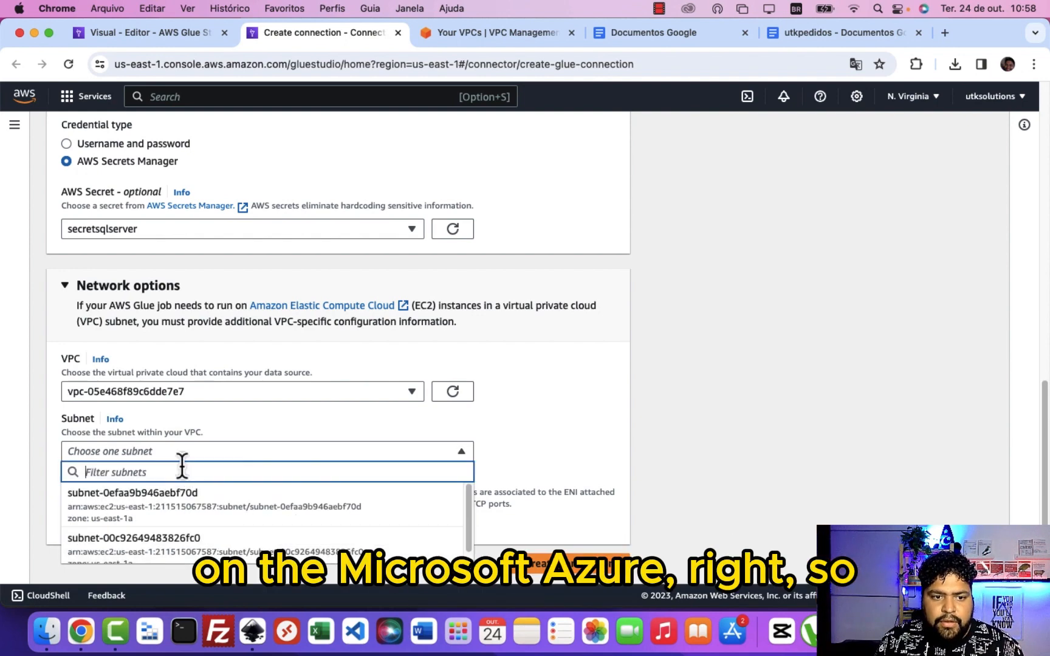
left_click(497, 35)
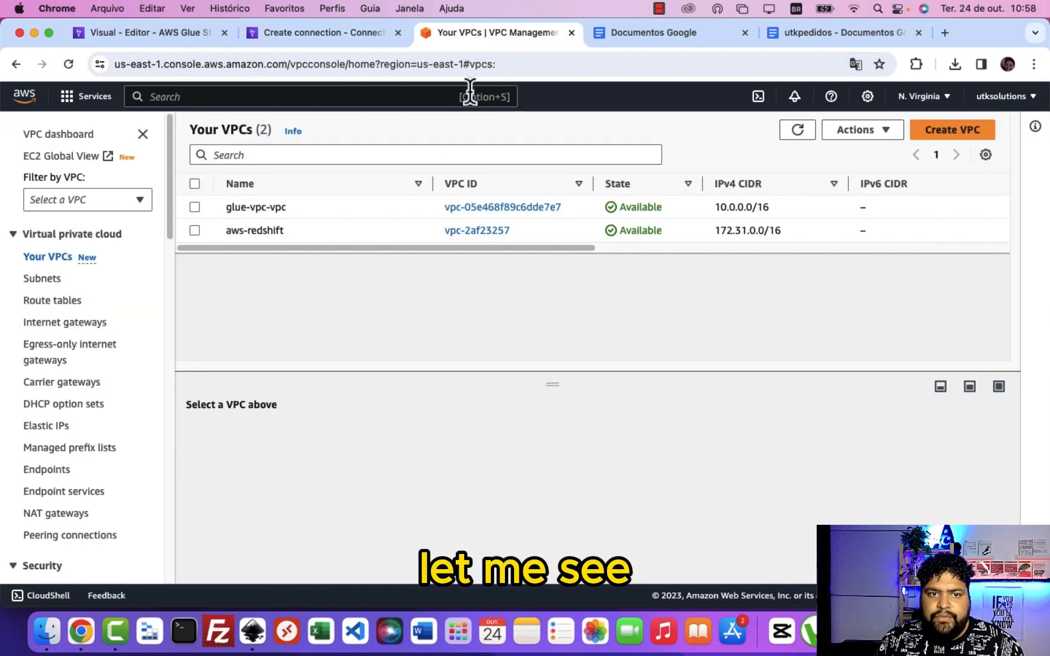
left_click(42, 279)
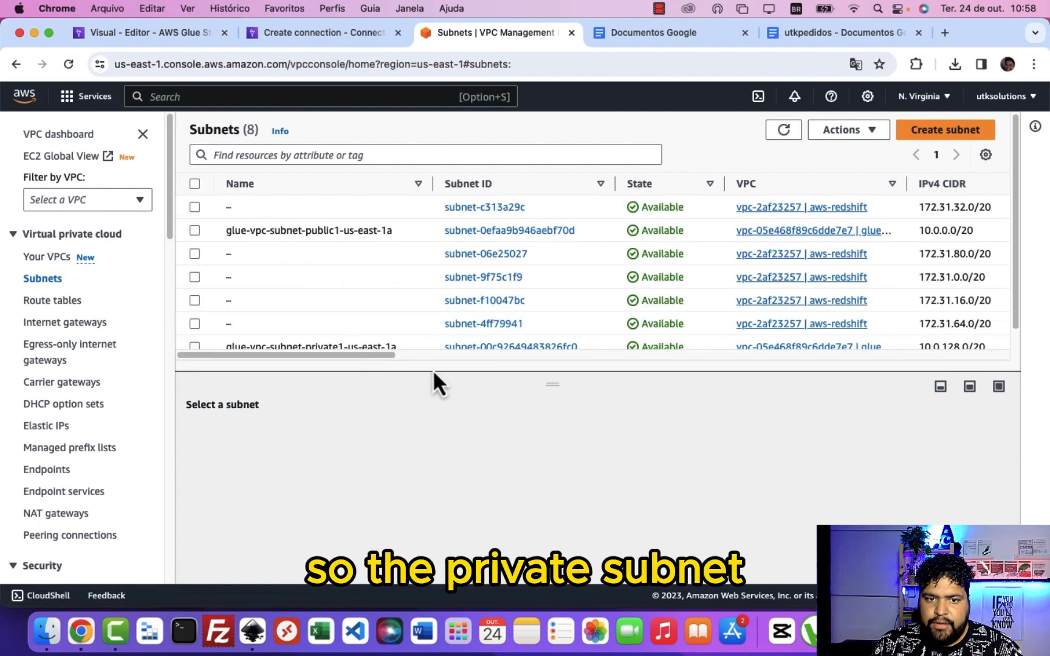
left_click_drag(544, 375, 547, 407)
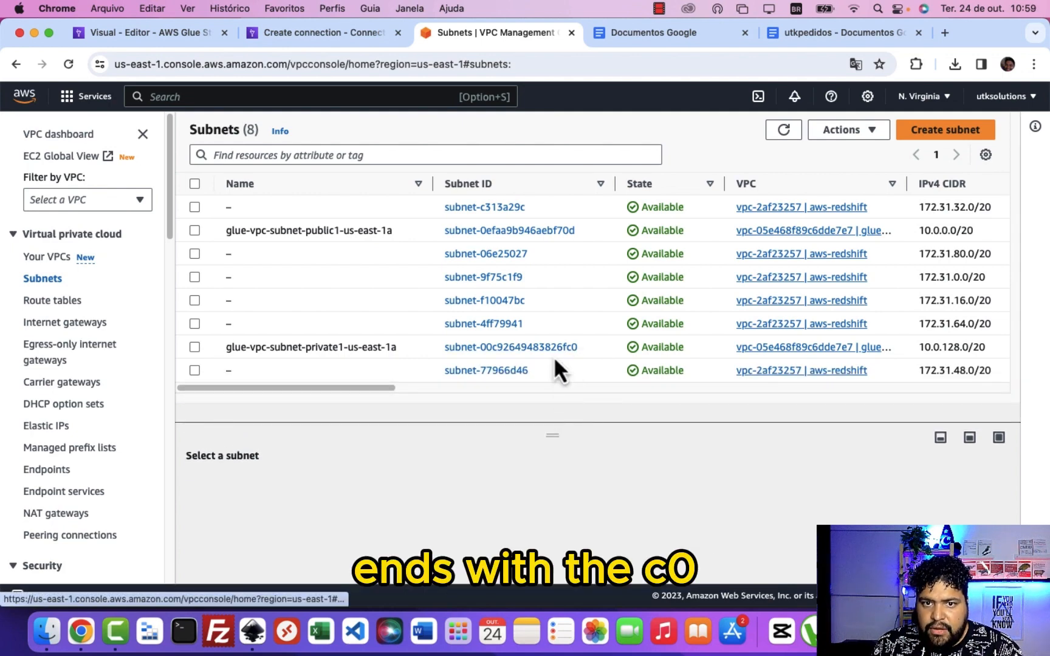
left_click(329, 30)
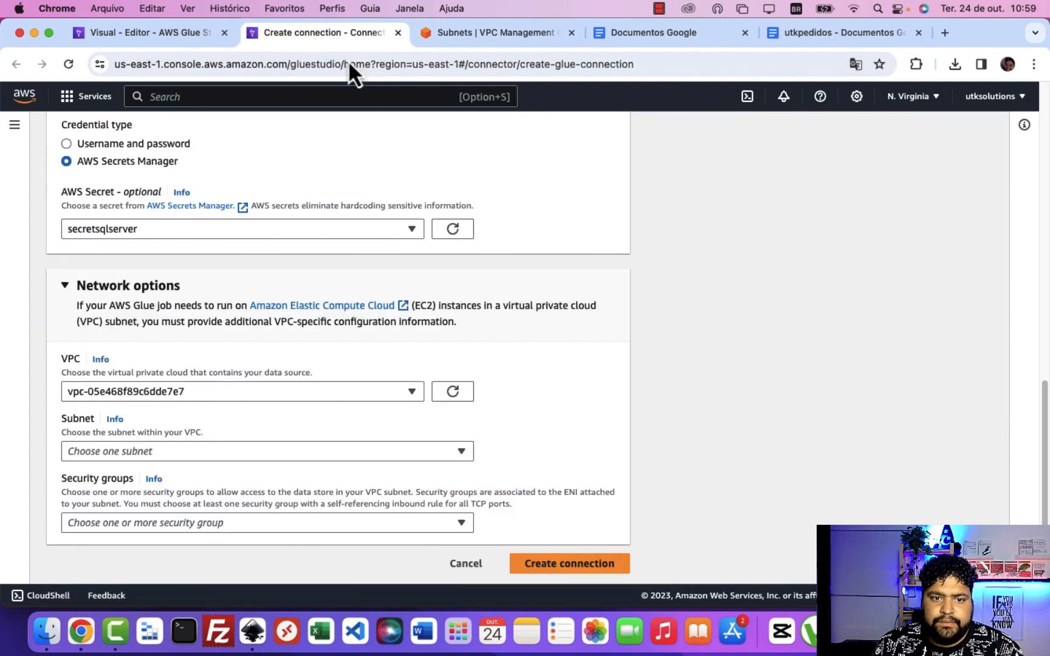
left_click(428, 449)
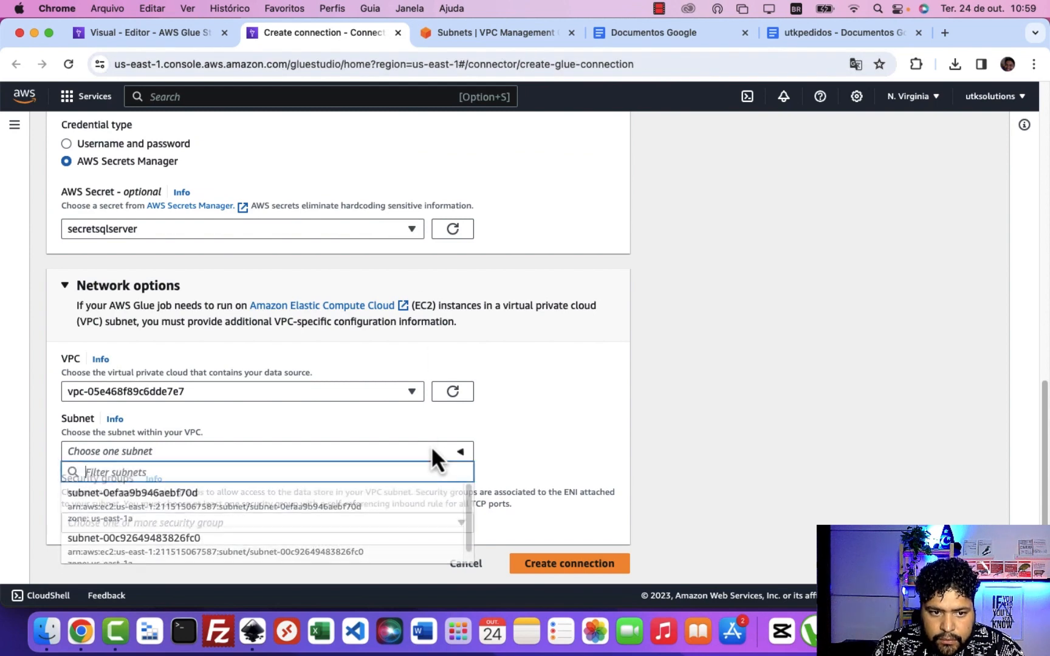
left_click(219, 548)
scroll(461, 437, "down", 1)
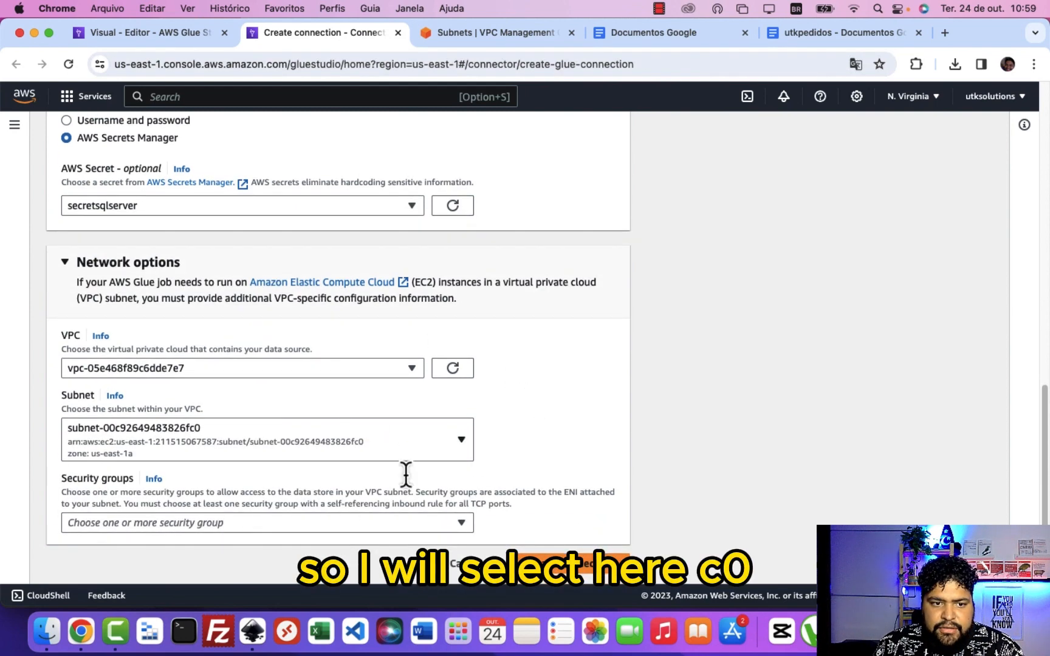
Step: Assign the default security group sg-09b45af2a2cba6a9e to the connection and create the connection
left_click(237, 526)
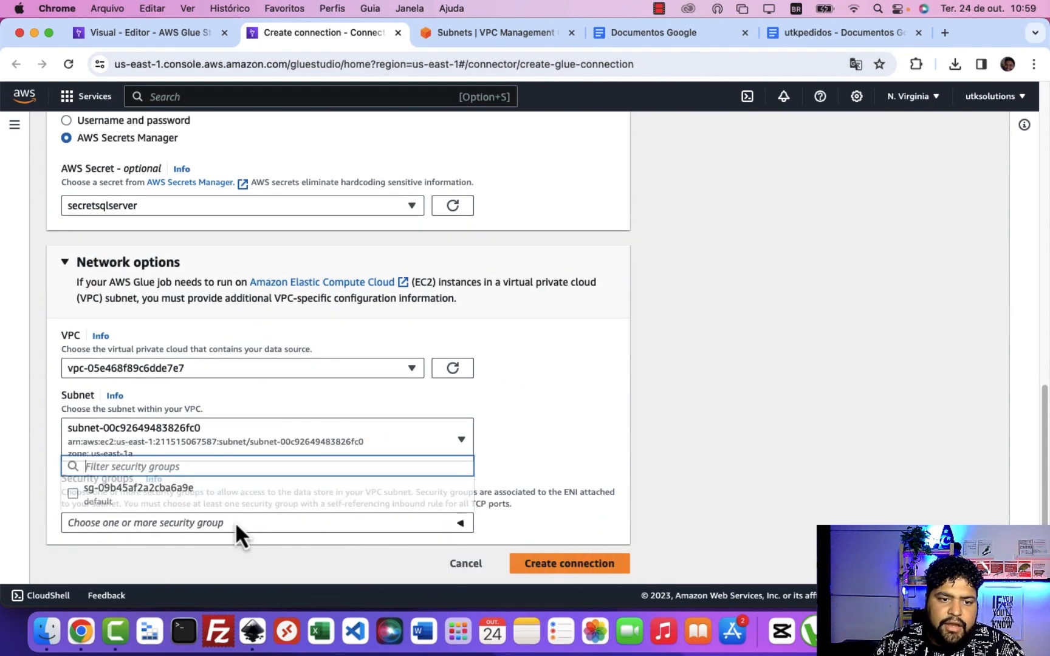
left_click(72, 494)
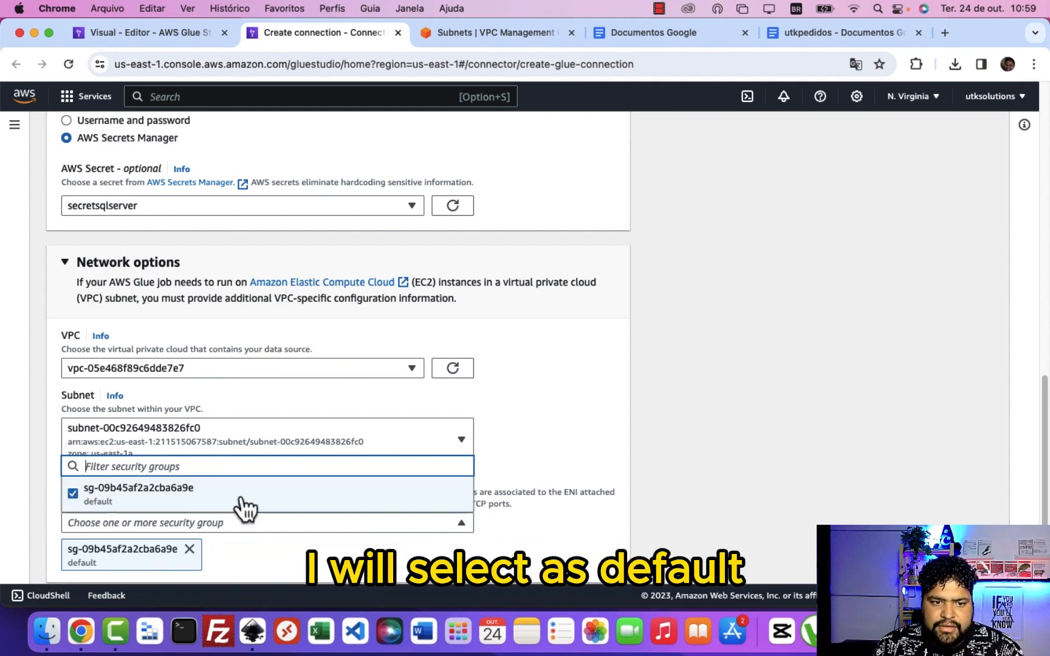
left_click(575, 389)
scroll(547, 429, "down", 1)
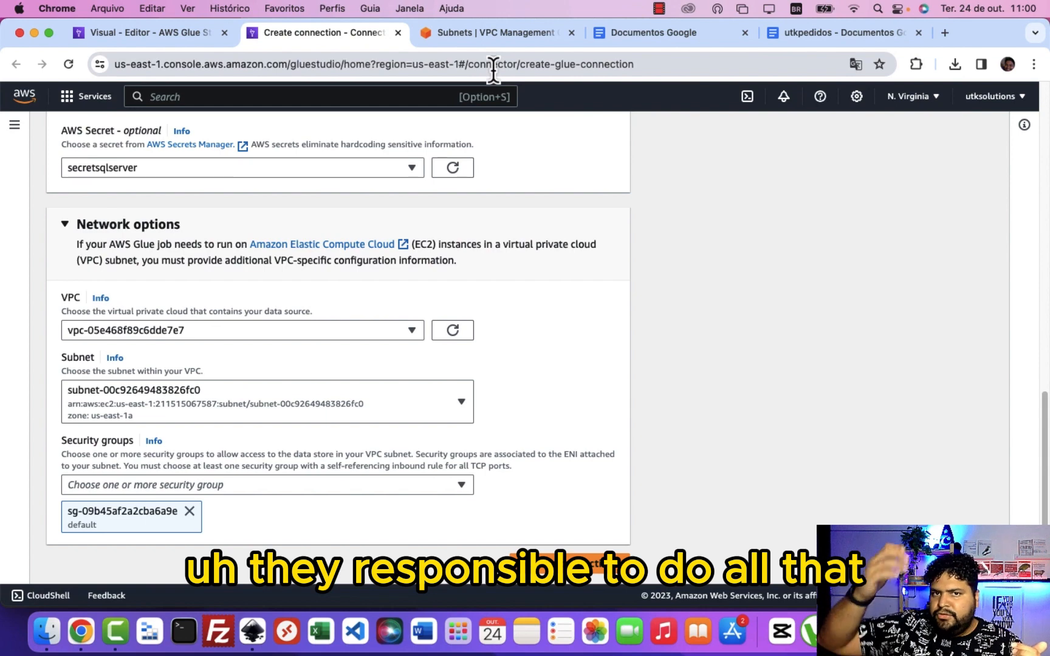
left_click(582, 571)
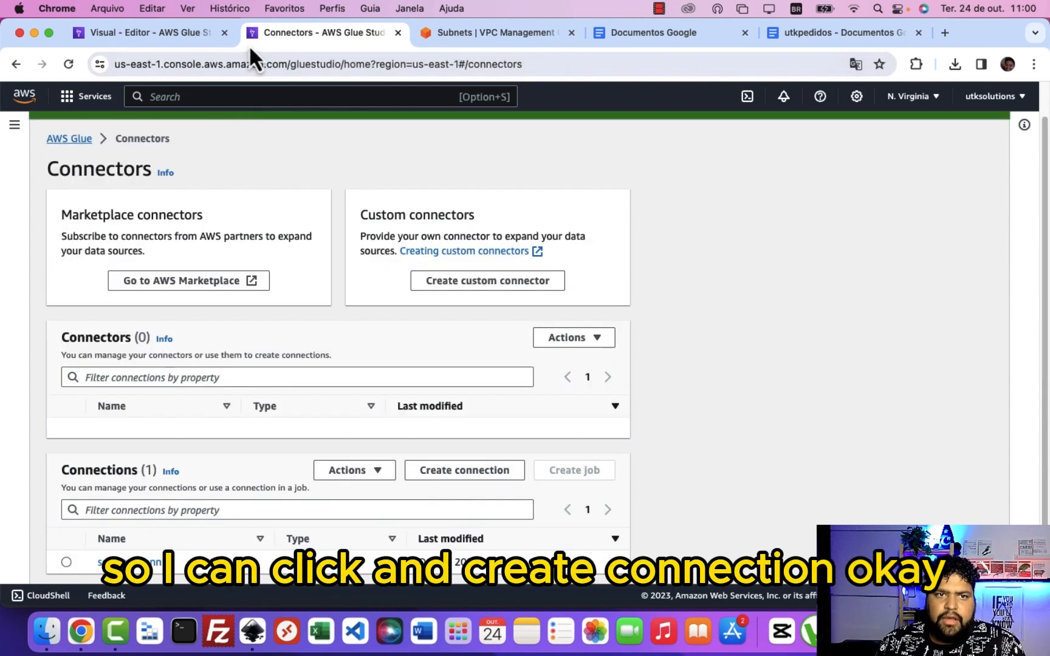
Step: Return to the Glue job editor, refresh the available connections and choose sqlserverconn for the Microsoft SQL Server source
left_click(153, 39)
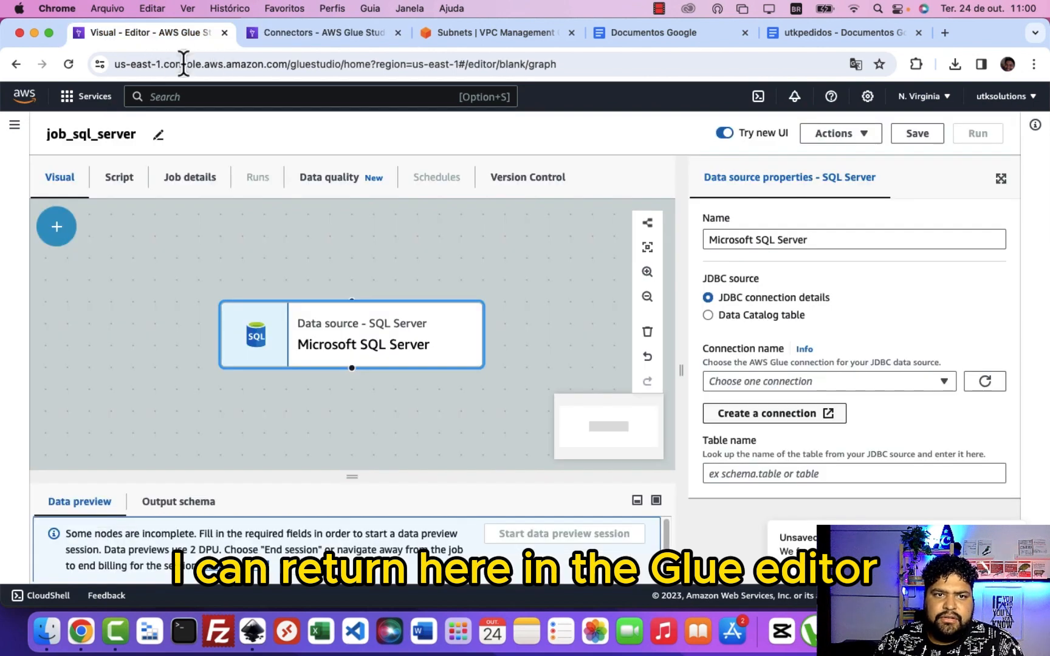
left_click(992, 385)
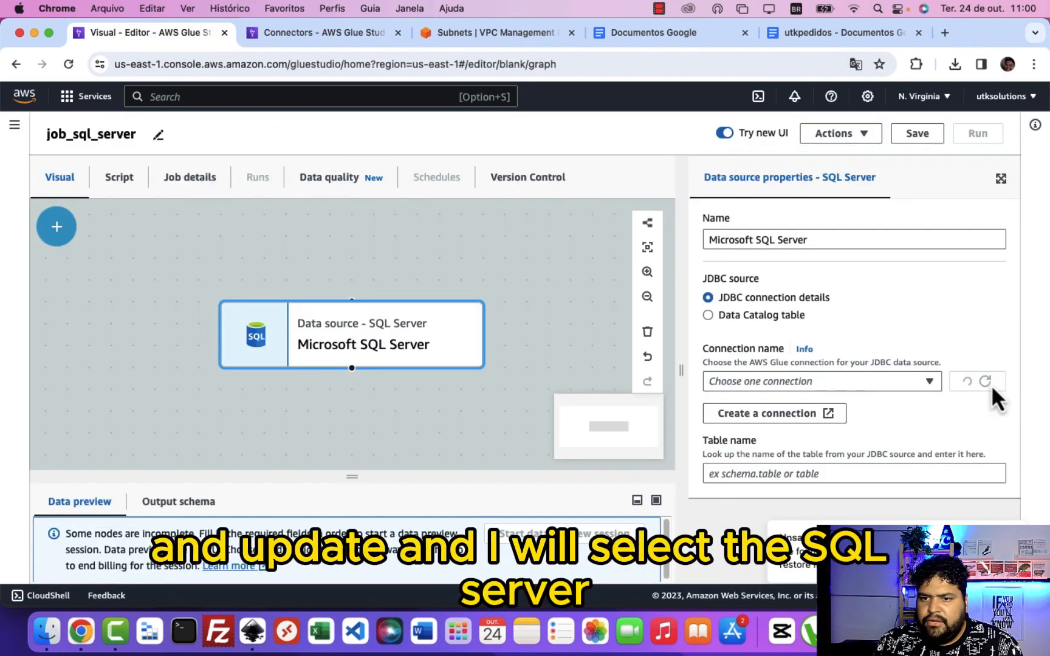
left_click(832, 381)
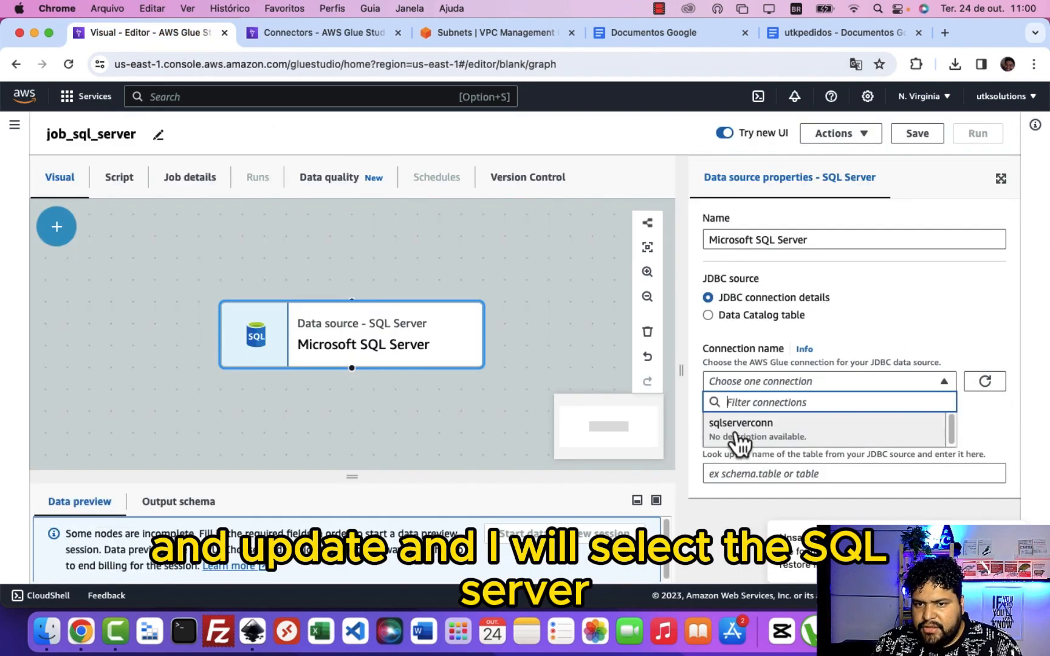
left_click(764, 419)
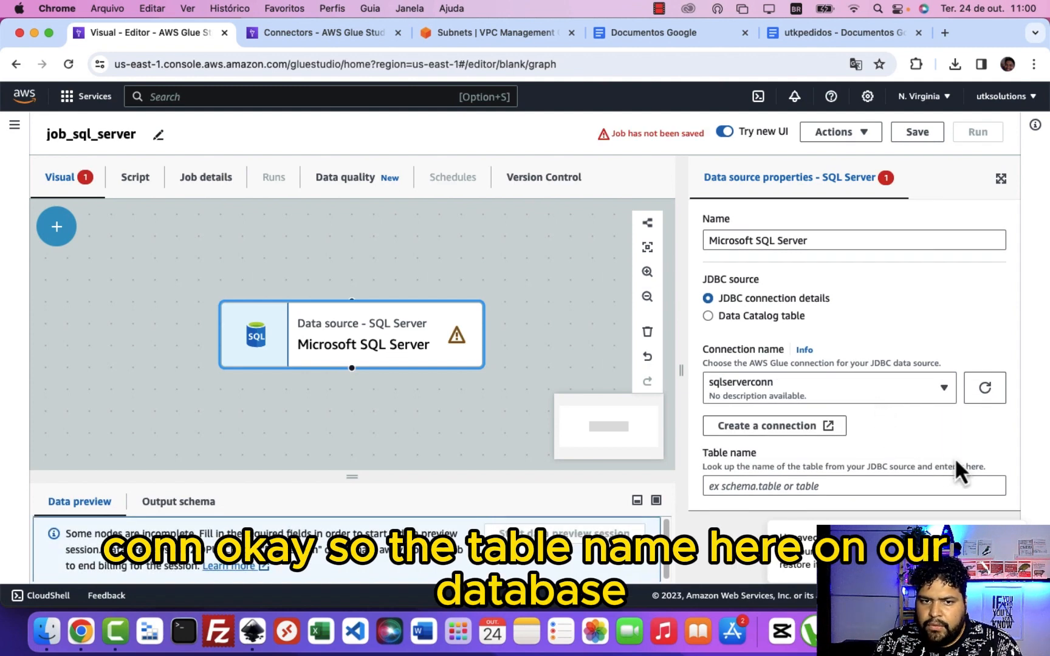
Step: Set the Microsoft SQL Server source's table name to dbo.pedidos_lojas
left_click(804, 486)
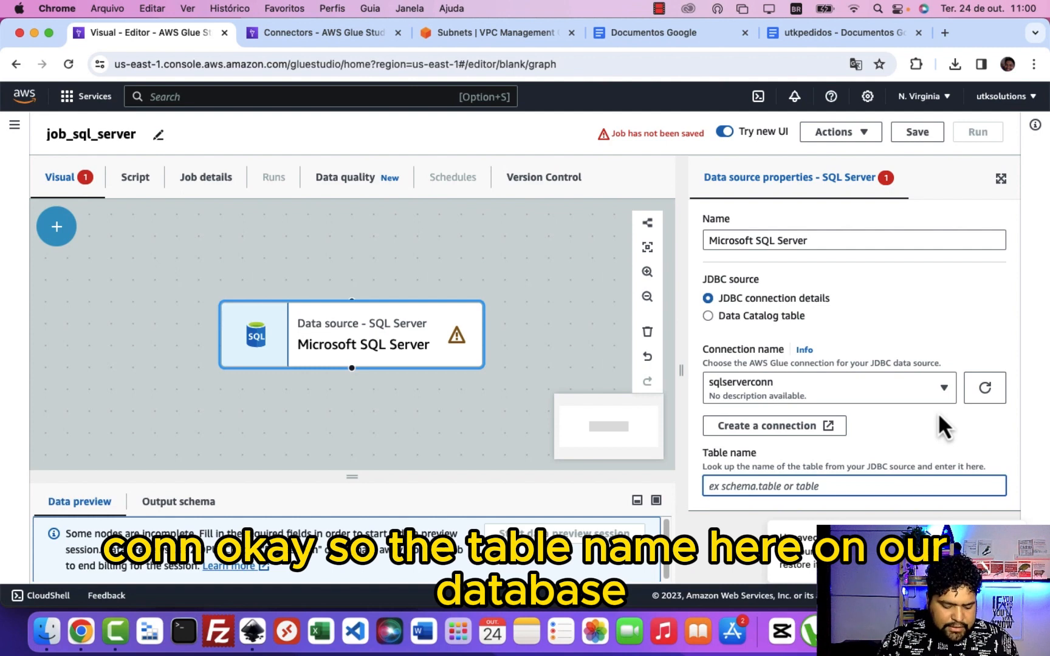
type("dbo.")
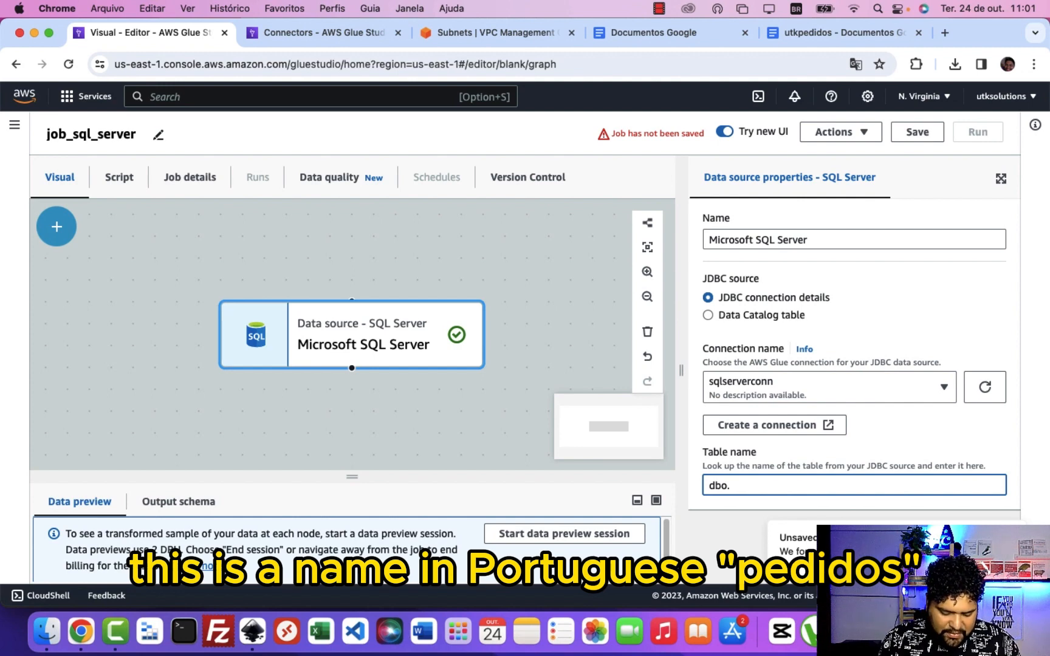
type("pedidos_")
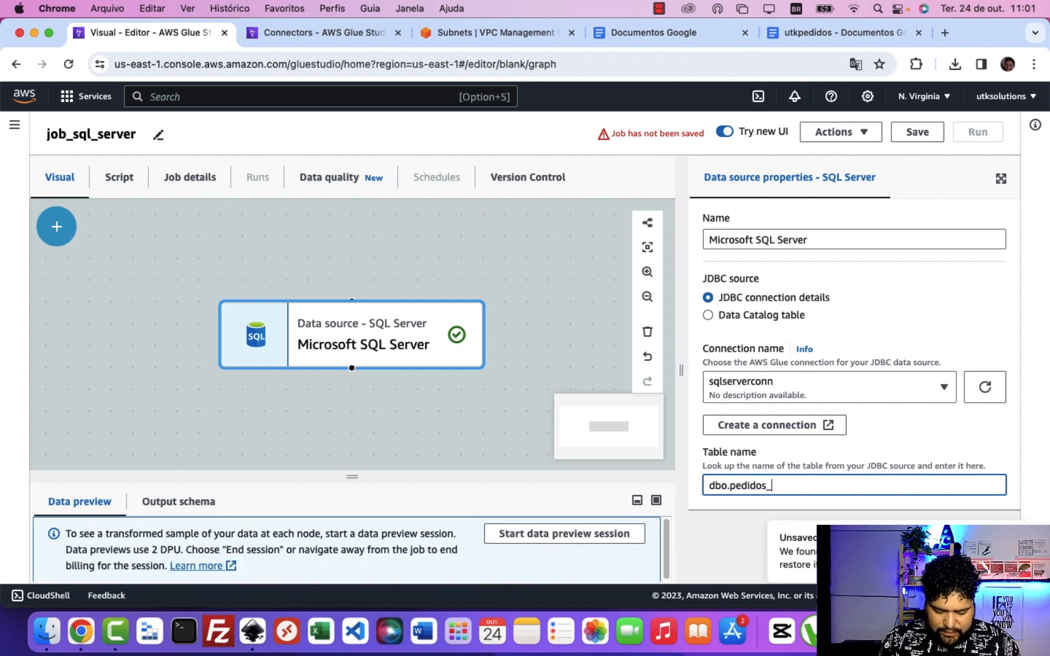
type("lojas")
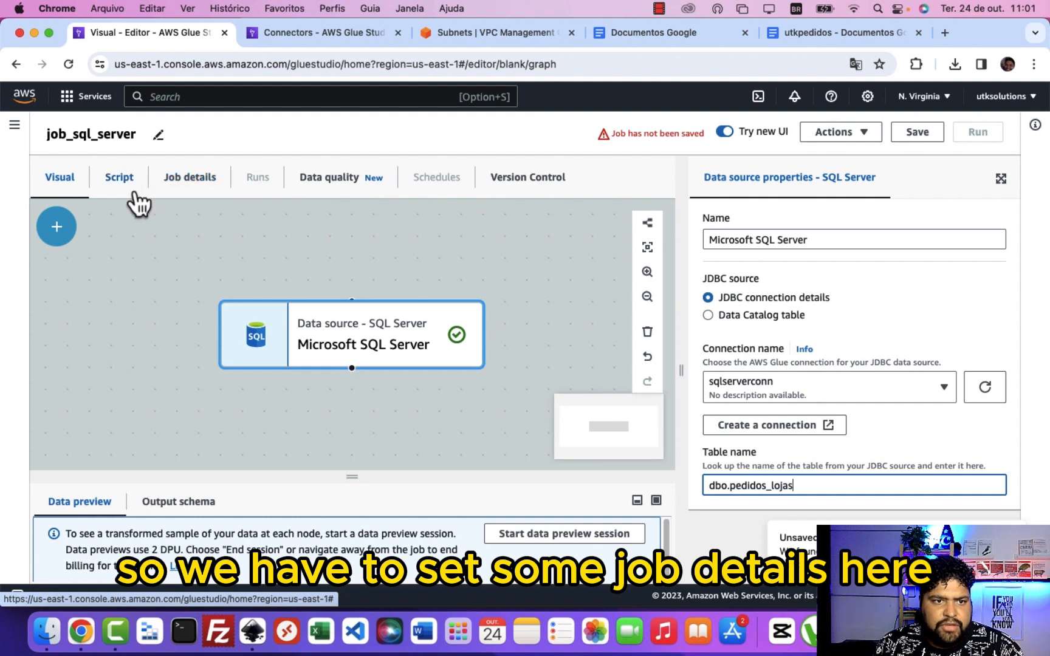
Step: Assign the IAM role GlueRole to the job in its job details
left_click(202, 182)
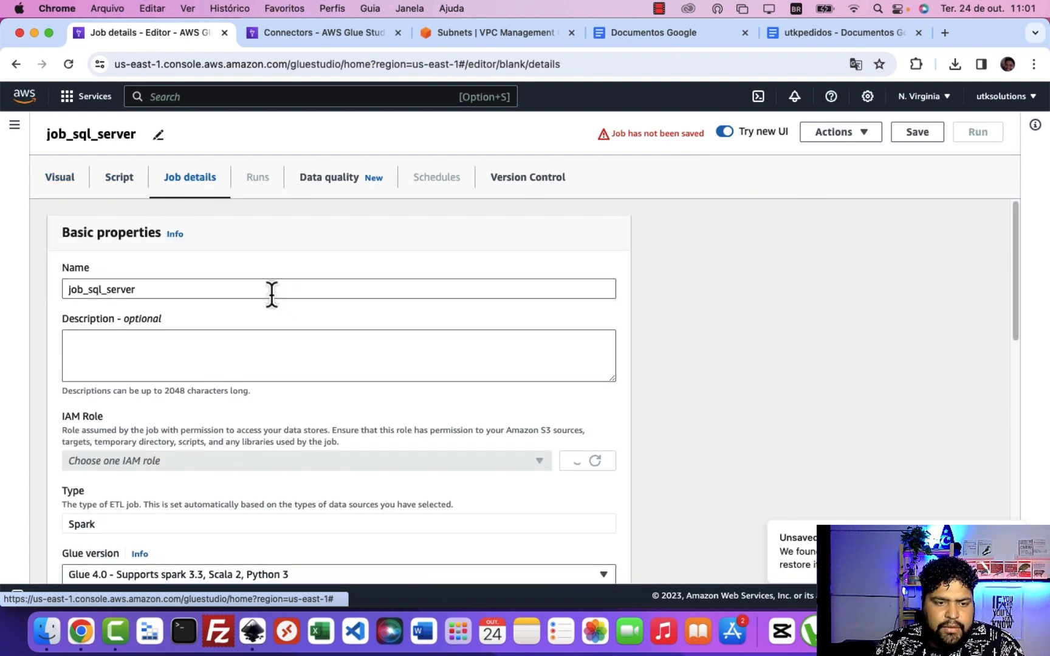
scroll(272, 294, "down", 6)
scroll(271, 304, "up", 4)
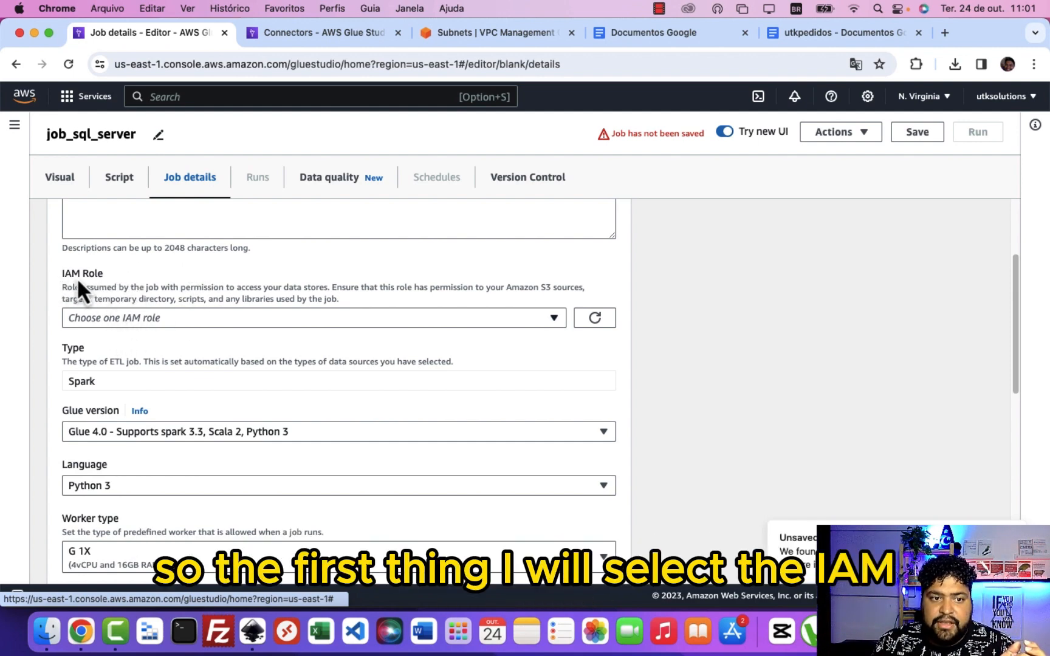
left_click(118, 318)
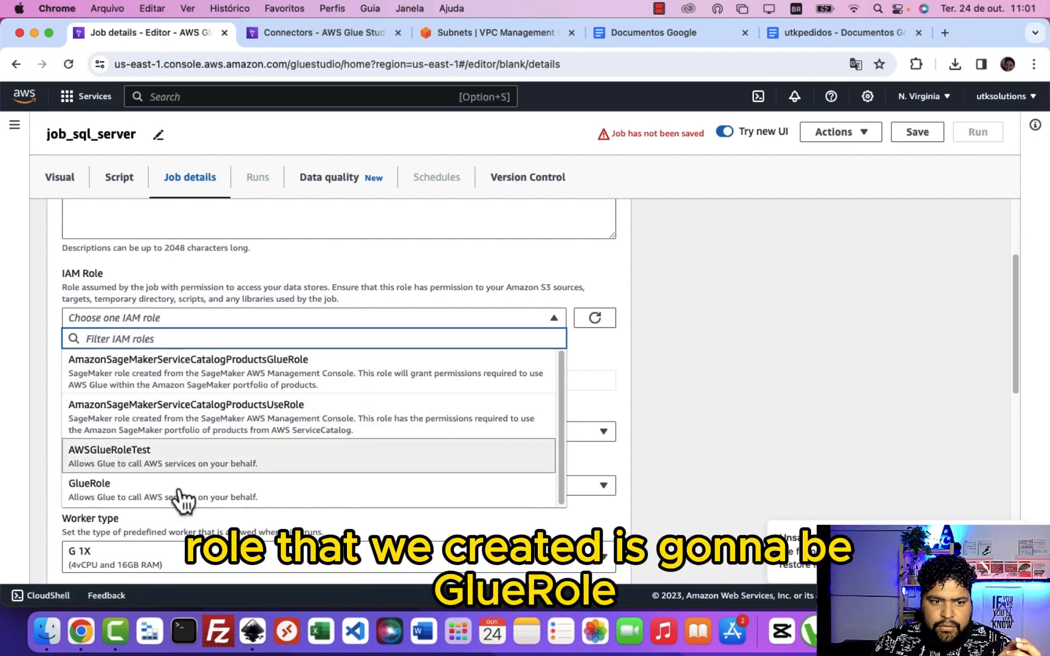
left_click(106, 492)
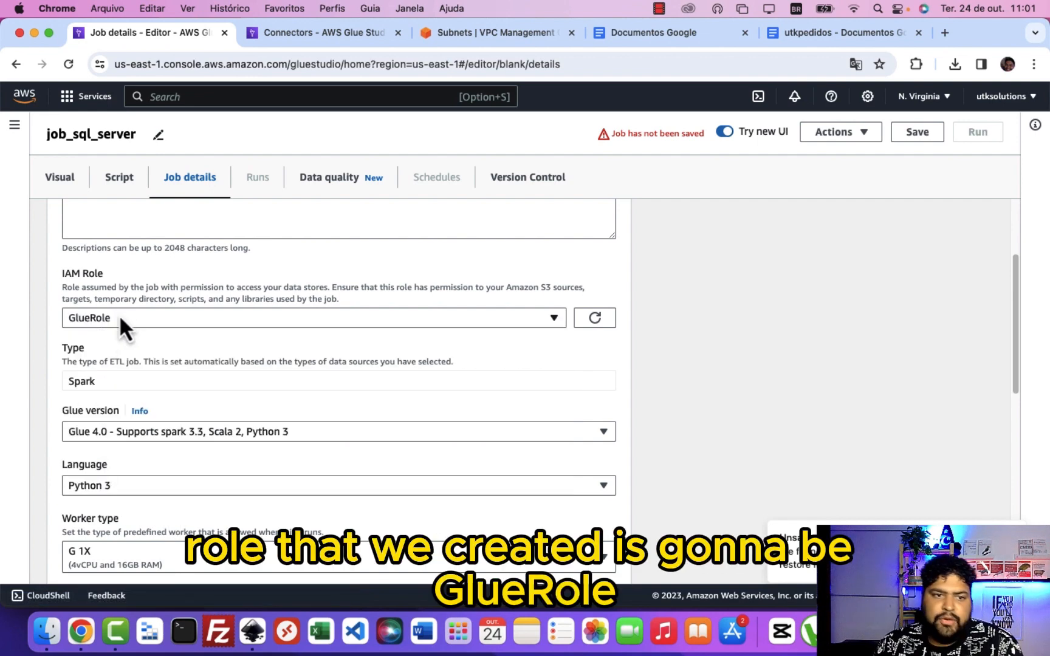
Step: Set the job's requested number of workers to 2 and keep the other job properties
scroll(198, 329, "down", 5)
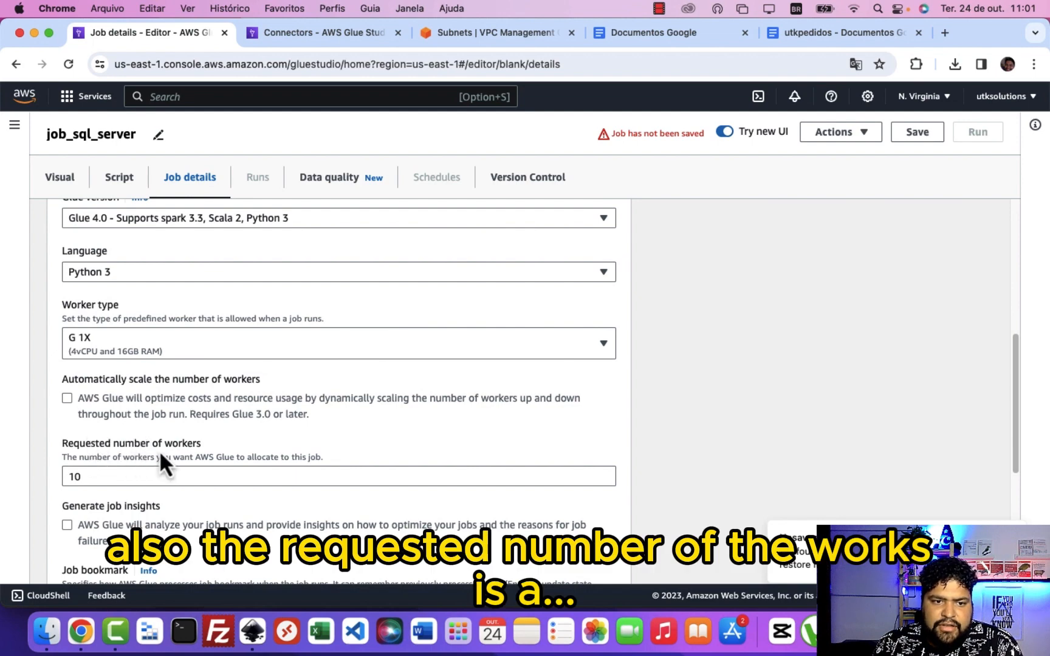
left_click(114, 469)
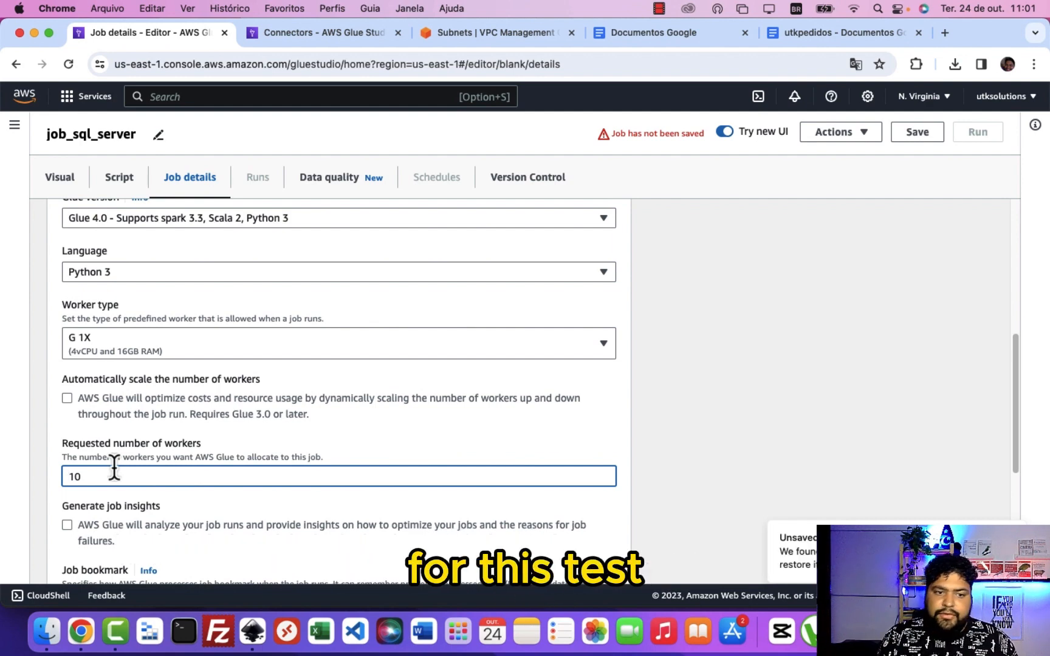
left_click_drag(103, 475, 60, 477)
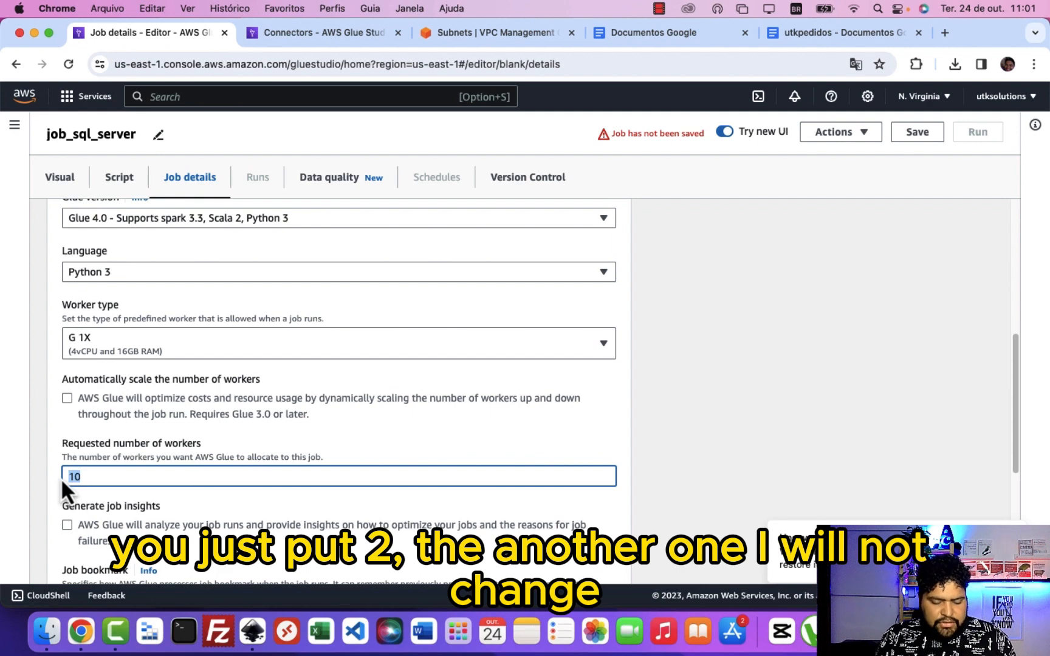
scroll(265, 361, "down", 5)
scroll(450, 450, "up", 10)
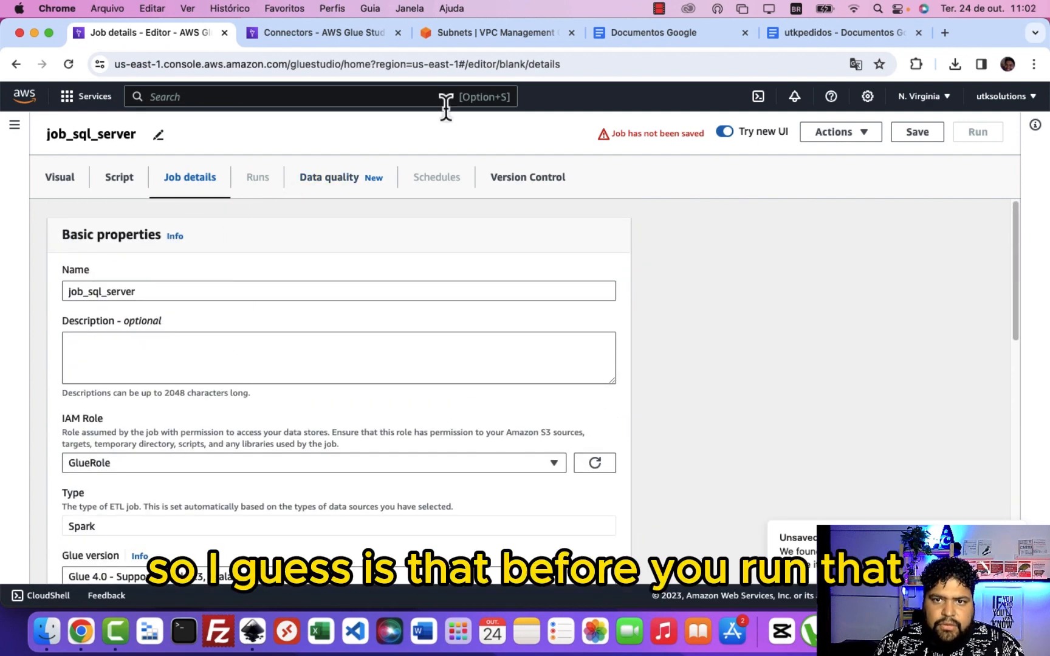
Step: Return to the job's visual graph, save job_sql_server and run it
left_click(58, 177)
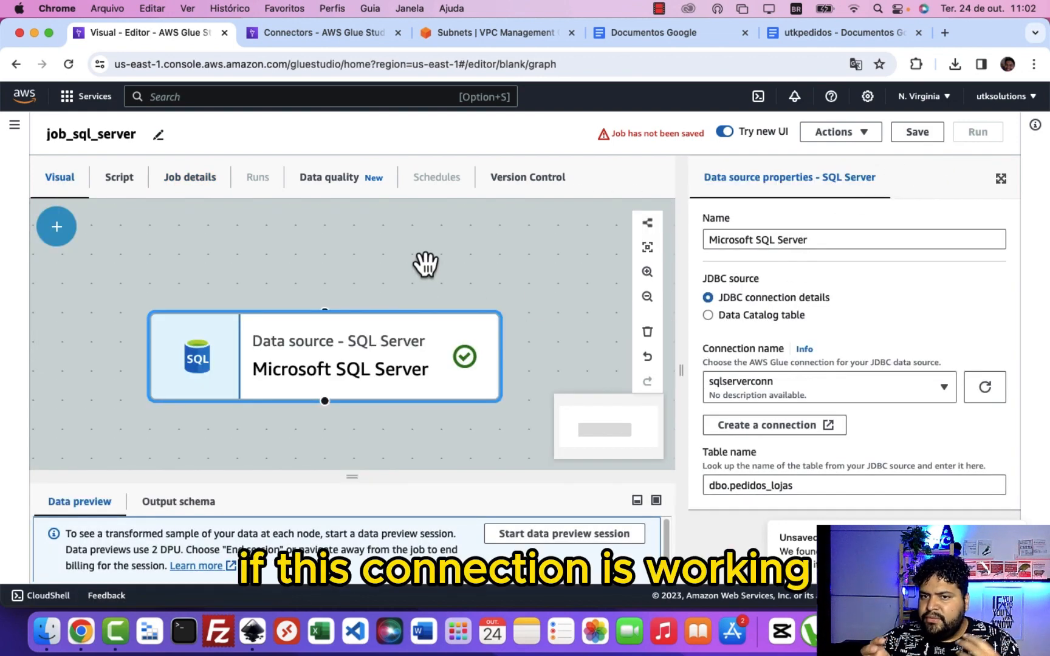
left_click(918, 136)
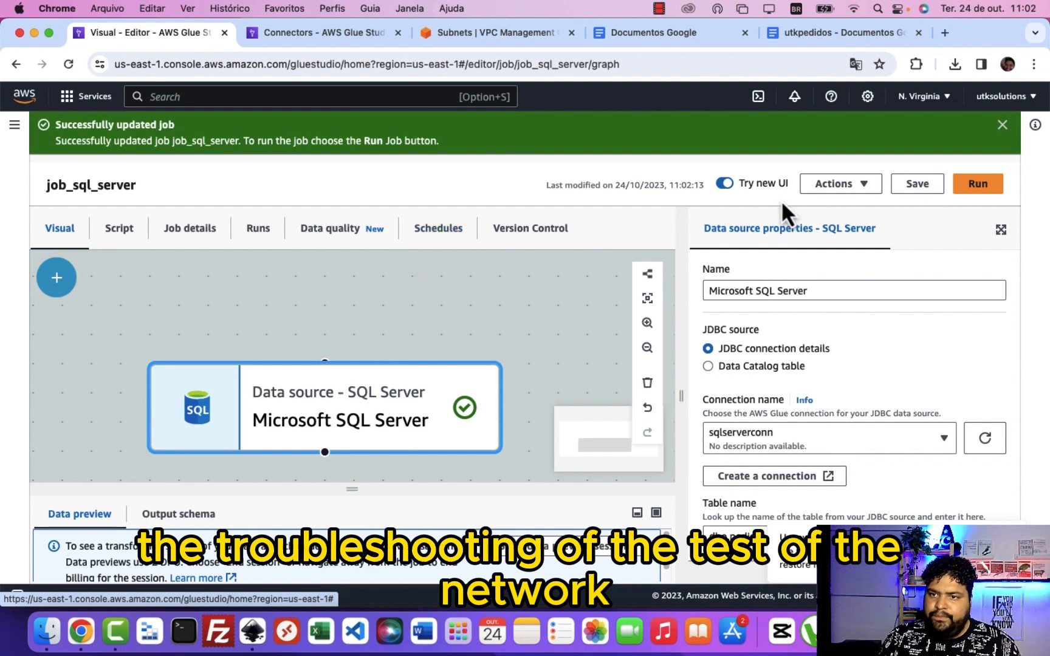
left_click(979, 186)
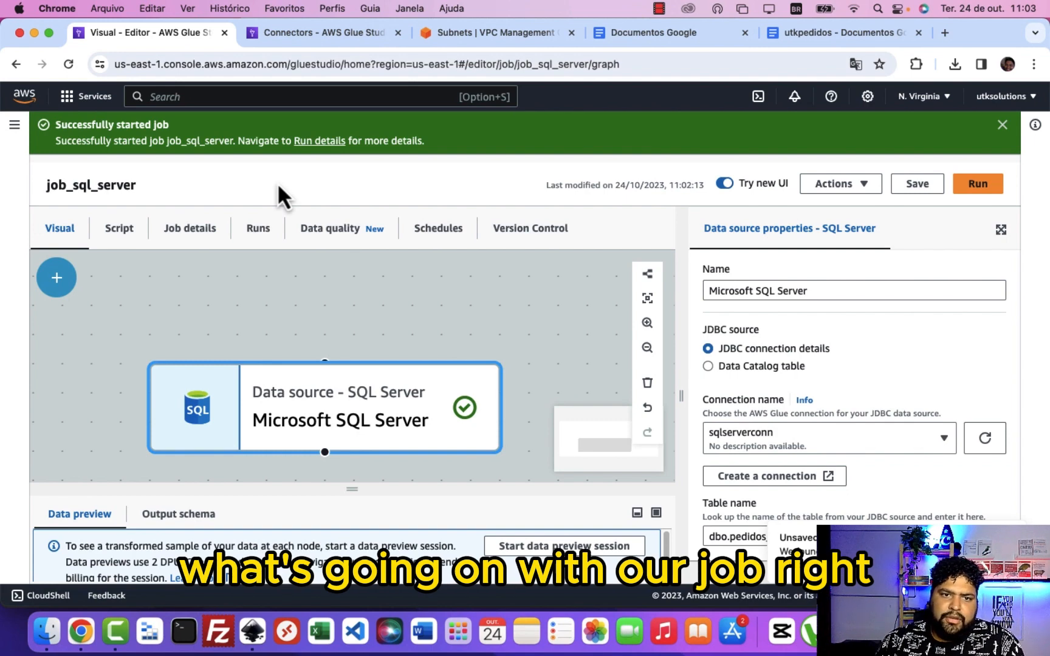
Step: Open the run history of job_sql_server and inspect the current run
left_click(259, 230)
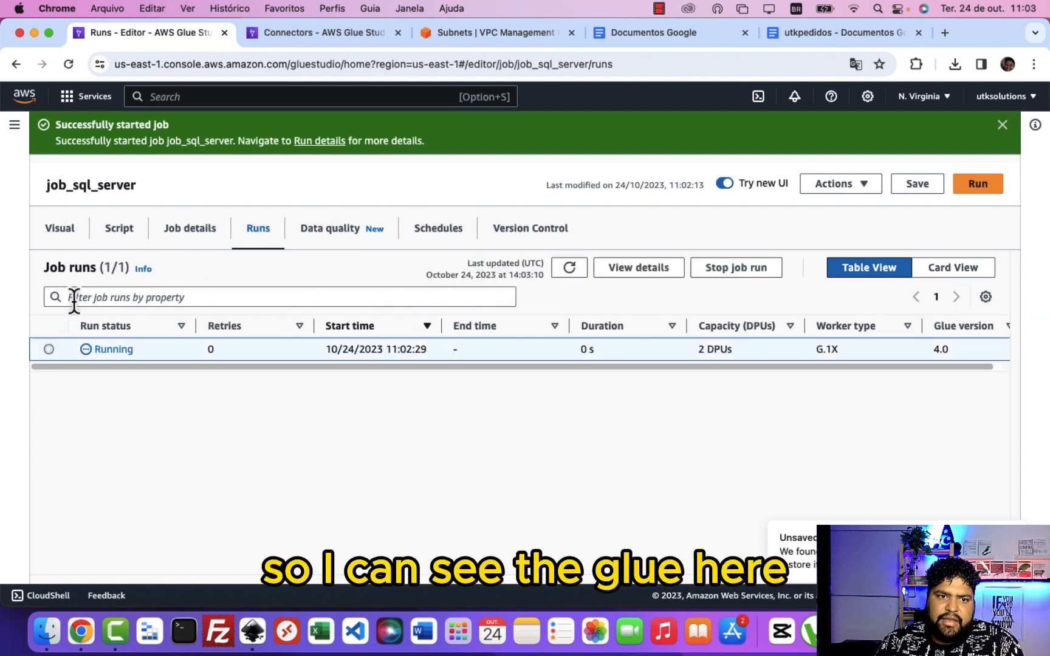
left_click(130, 350)
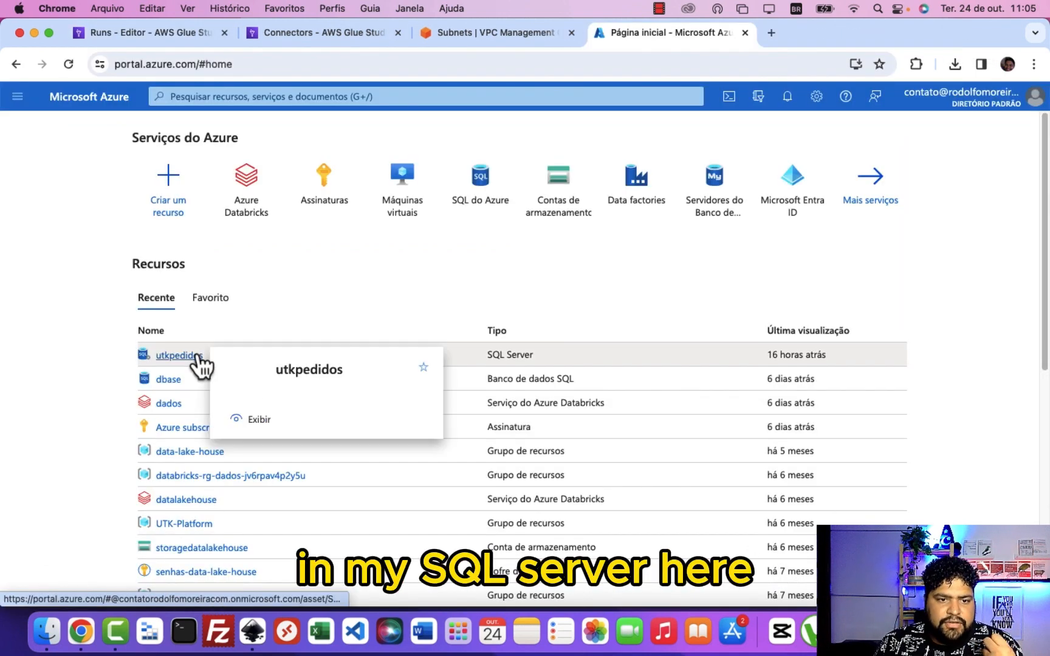
Step: Switch to the Azure portal, open the network settings of the utkpedidos SQL server and start a firewall rule named Glue
left_click(176, 356)
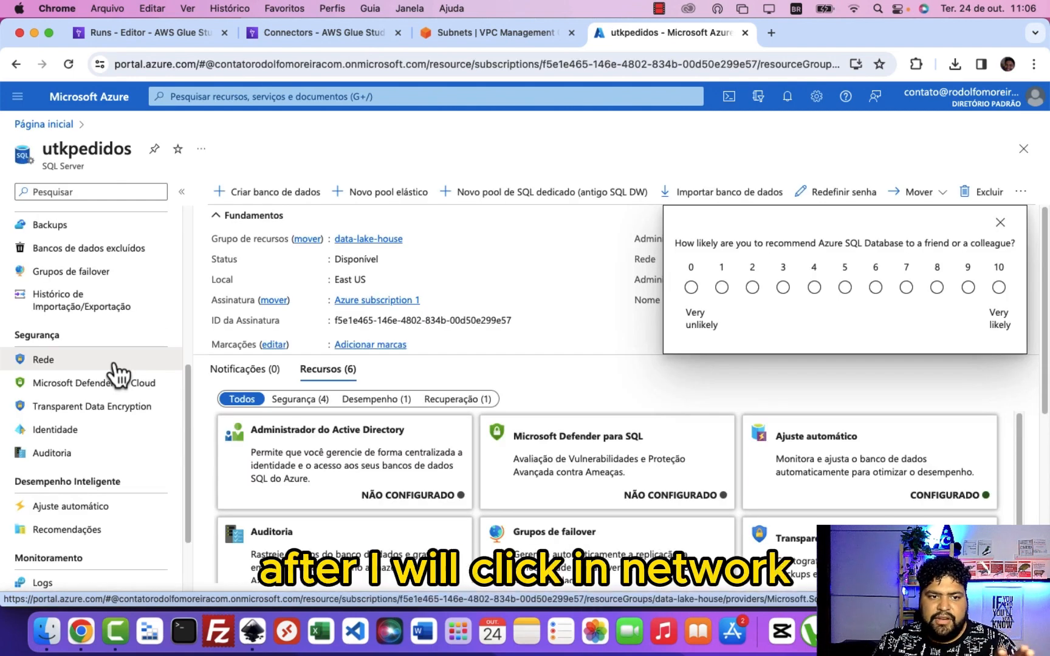
left_click(60, 363)
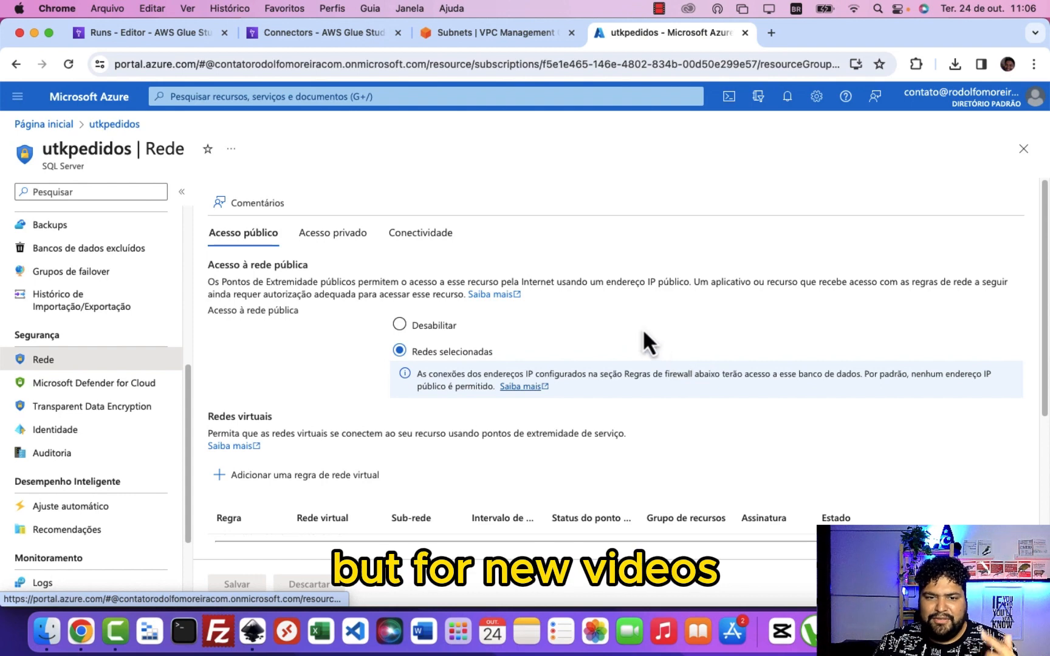
scroll(640, 325, "down", 2)
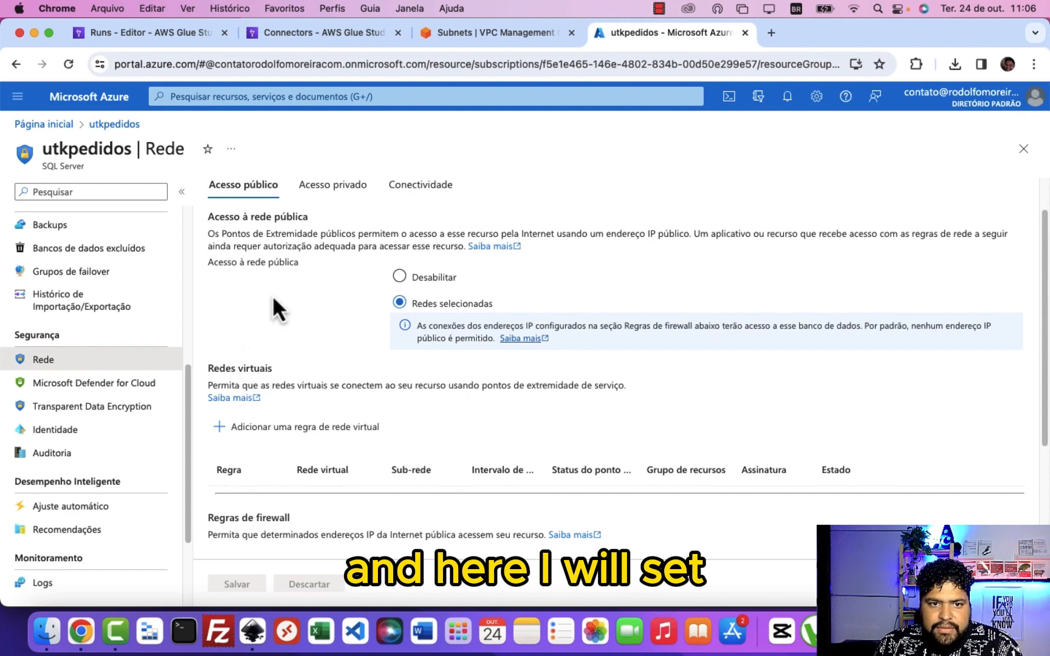
scroll(316, 243, "down", 5)
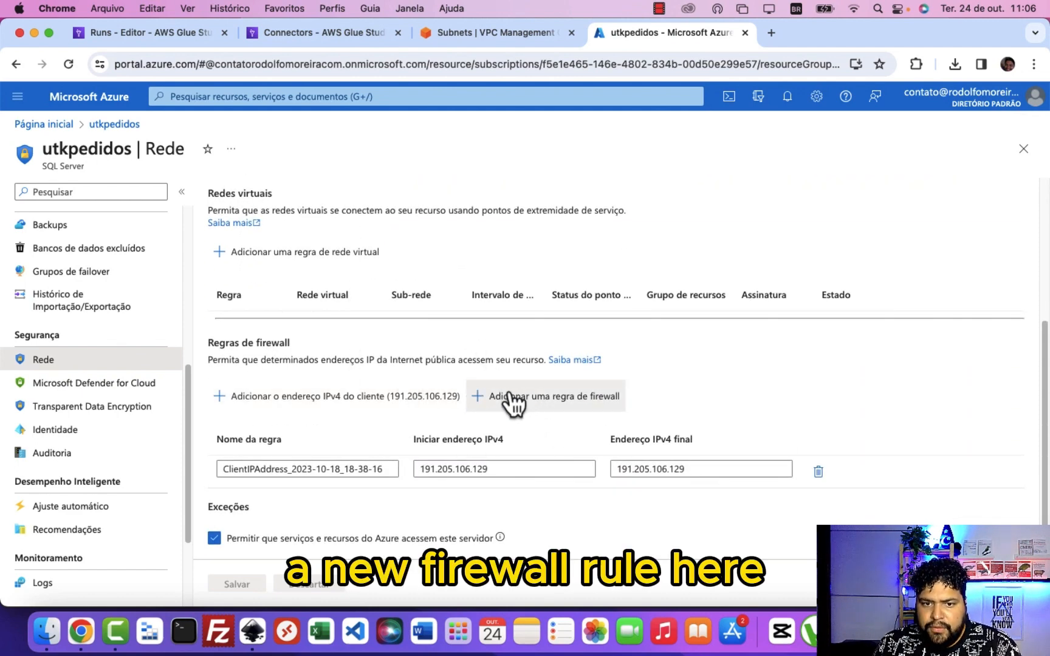
left_click(545, 399)
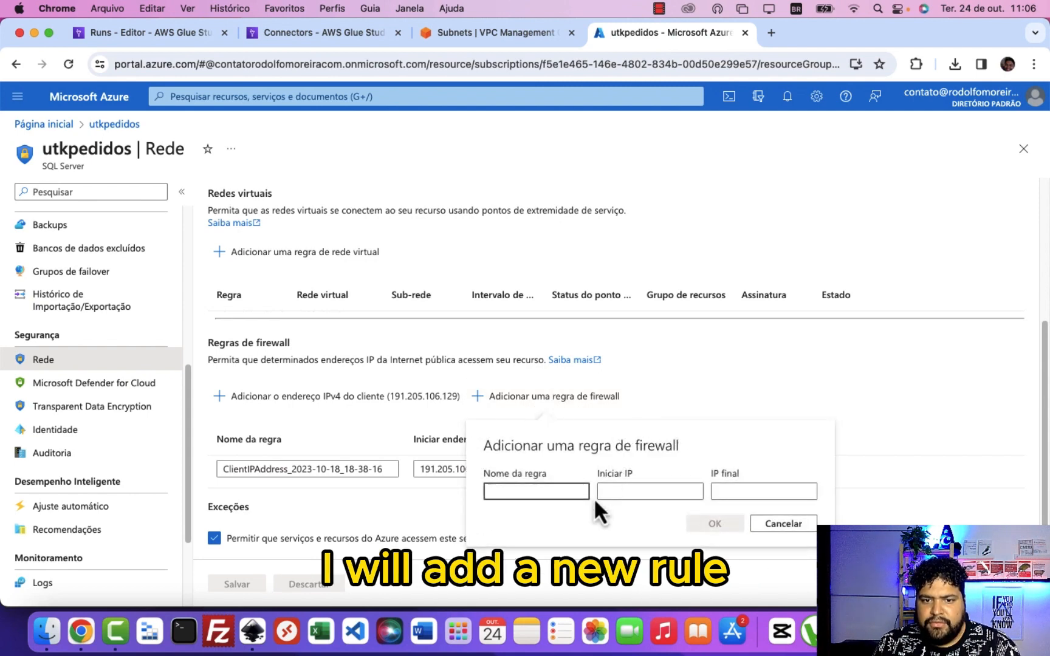
type("Glue")
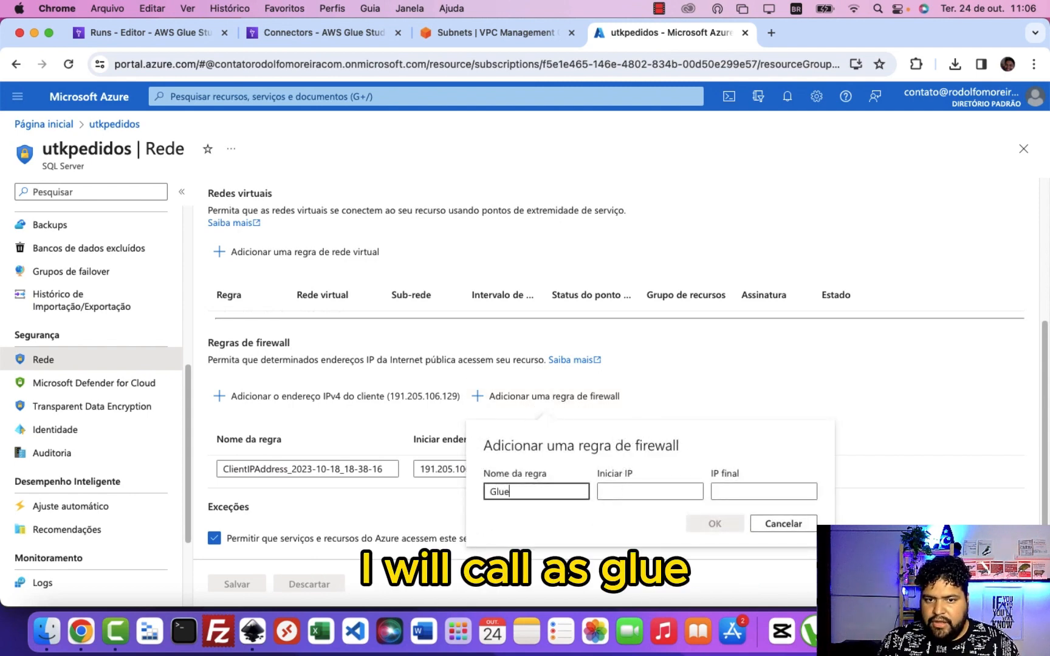
left_click(626, 490)
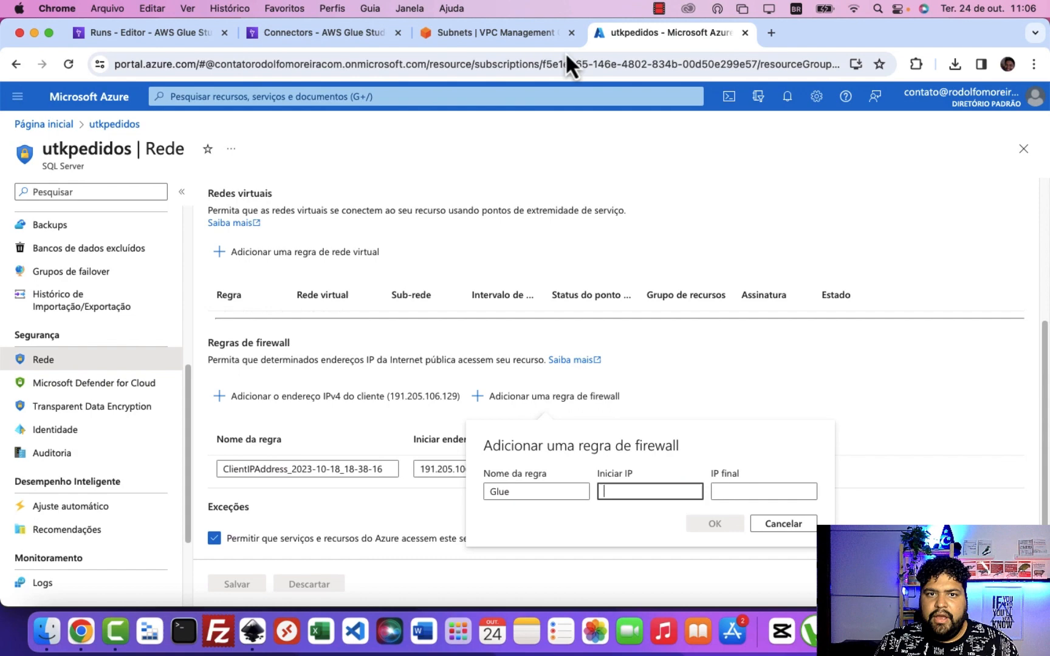
Step: Look up the Elastic IP addresses in the AWS VPC console and copy the allocated IPv4 address of glue-vpc-eip-us-east-1a
left_click(498, 32)
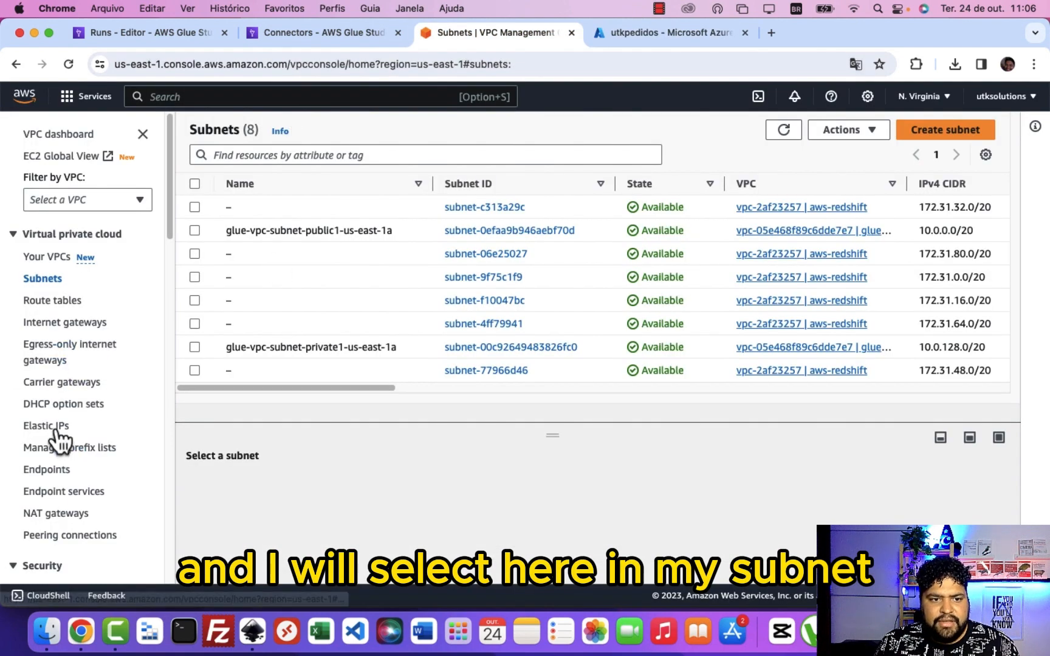
left_click(54, 426)
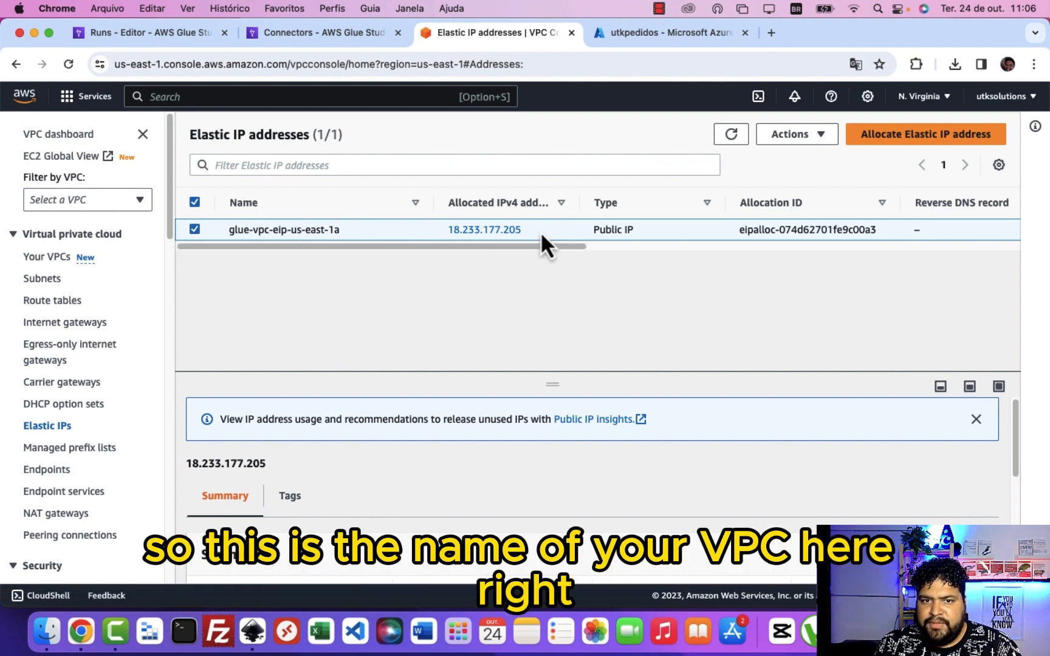
left_click_drag(530, 230, 445, 230)
key("super+c")
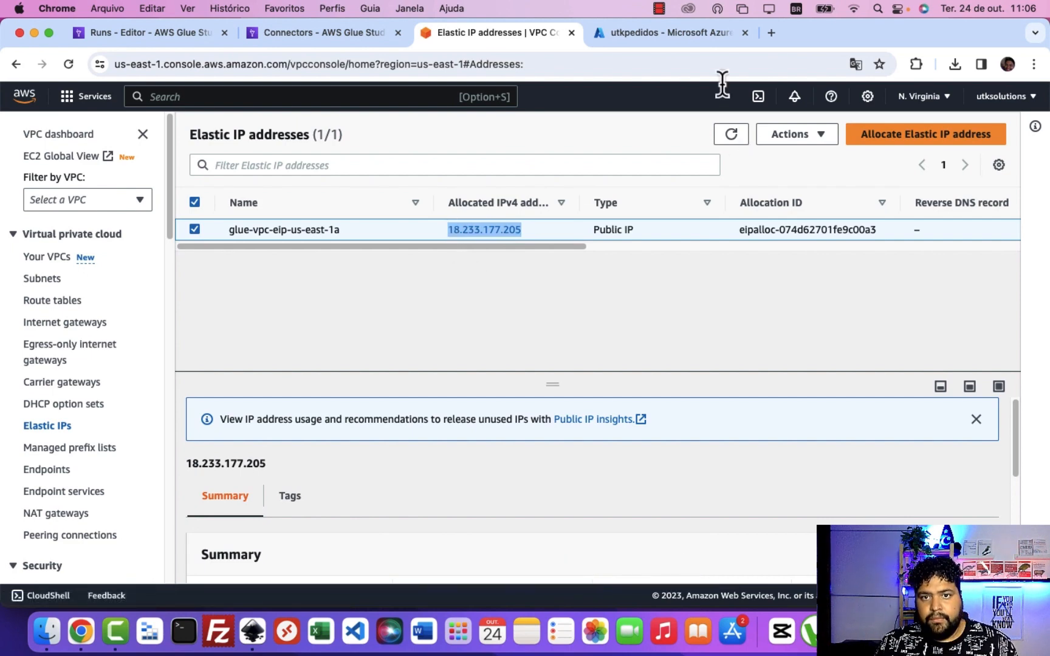
Step: Return to the Azure firewall rule, enter 18.233.177.205 as both start and end IP, add the rule and save the network settings
left_click(667, 42)
left_click(644, 492)
key("super+v")
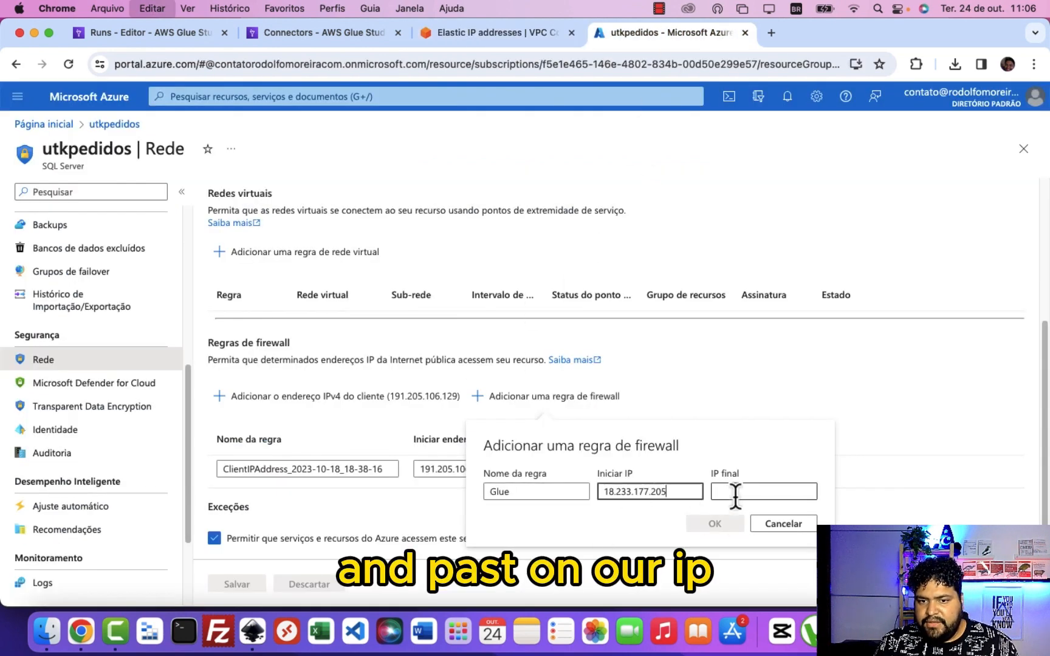
left_click(763, 491)
key("super+v")
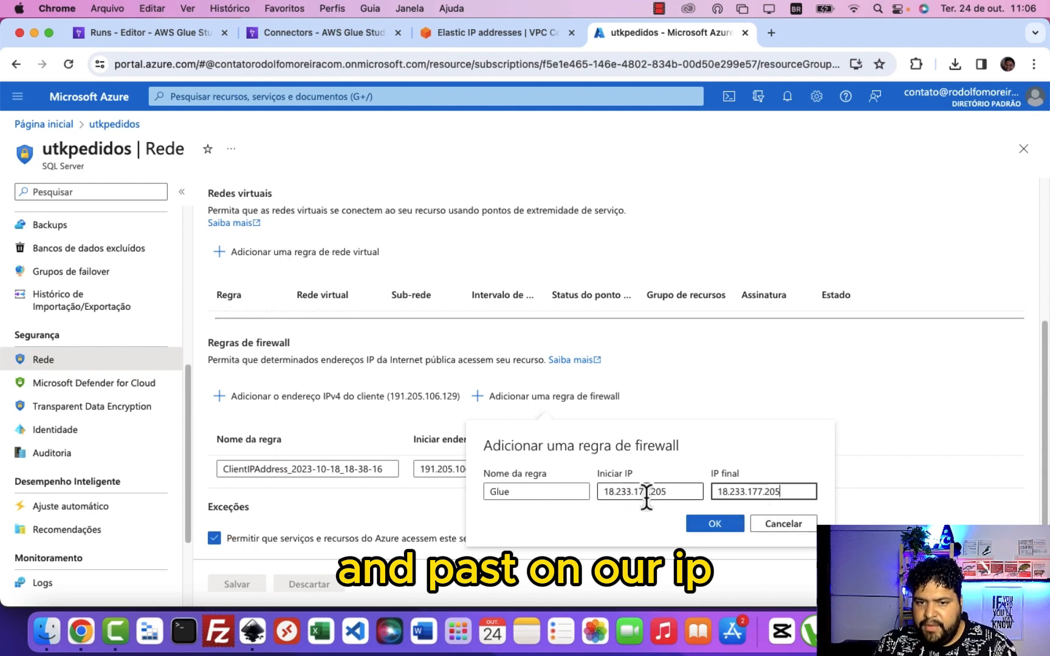
left_click(714, 524)
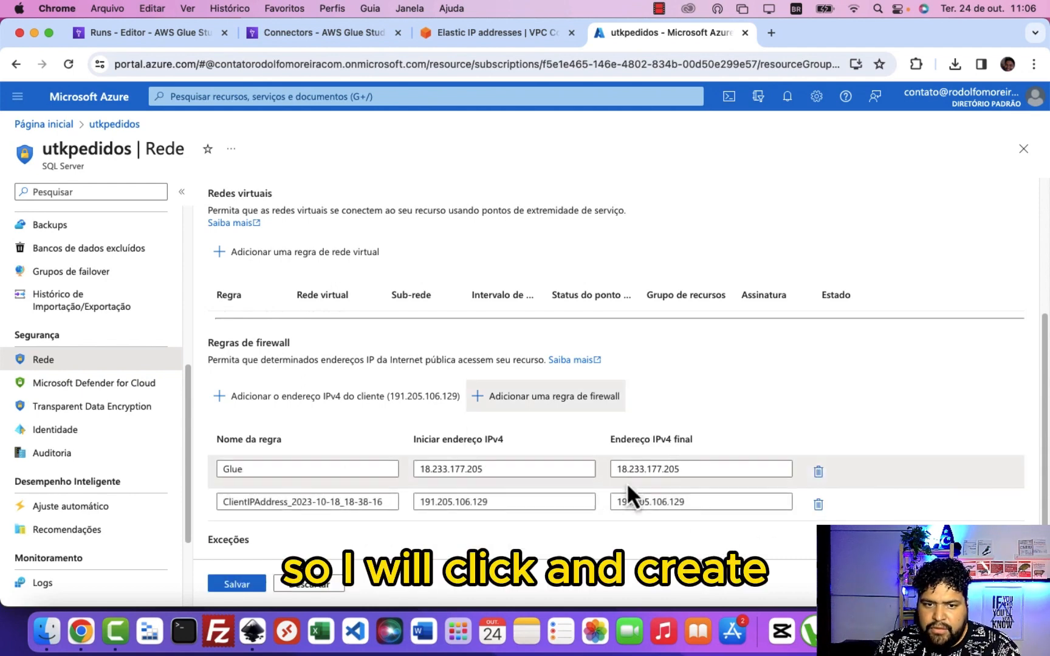
left_click(242, 585)
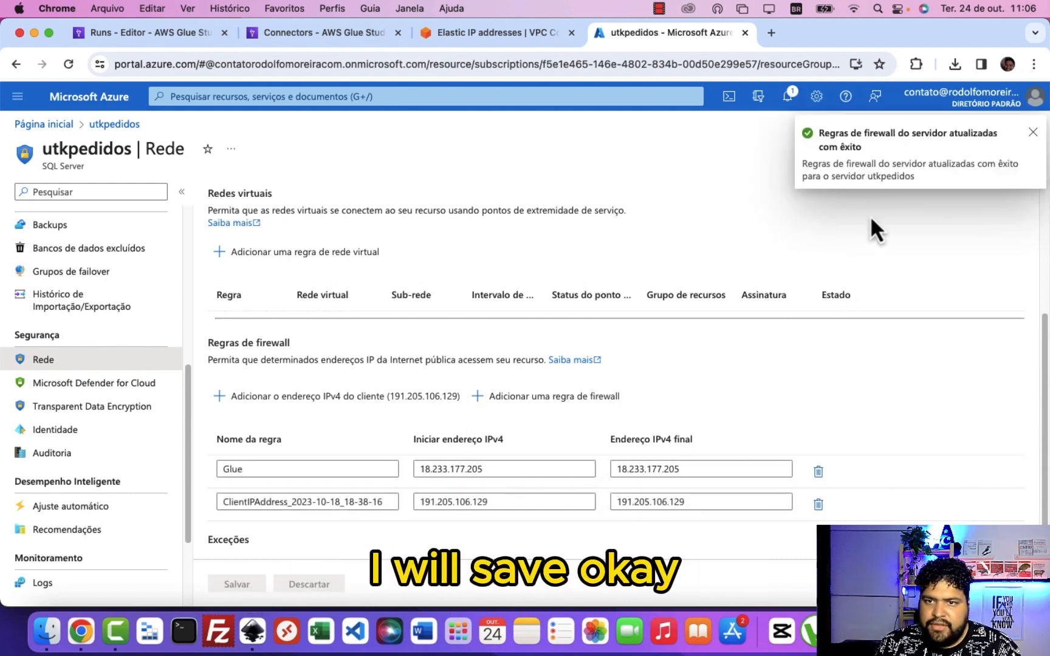
Step: Switch back to AWS Glue Studio and run job_sql_server again
left_click(477, 33)
left_click(142, 33)
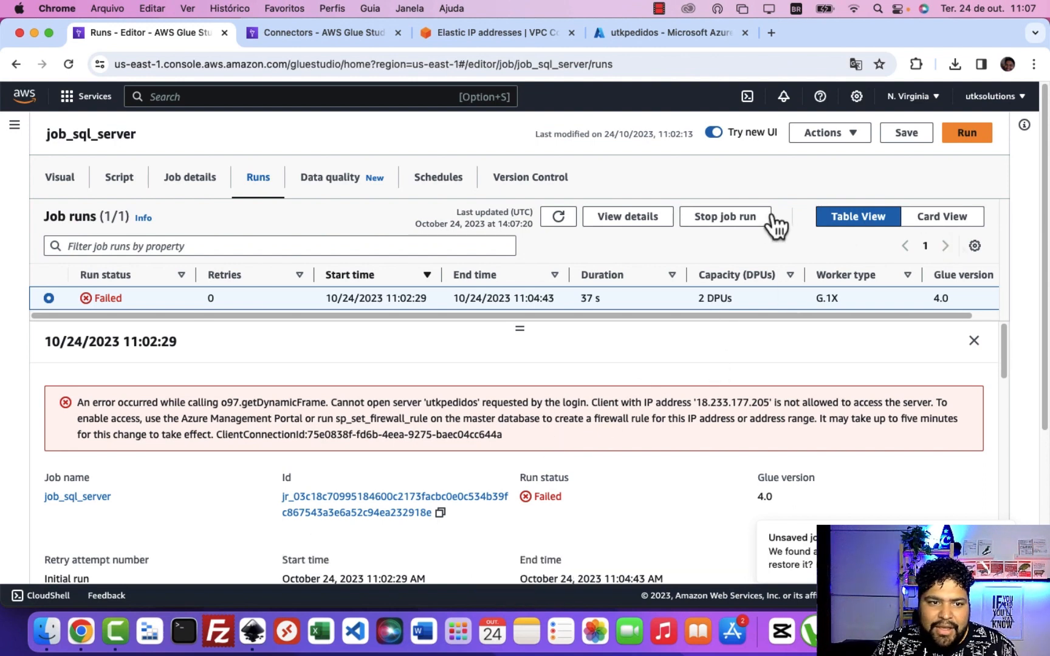
left_click(967, 133)
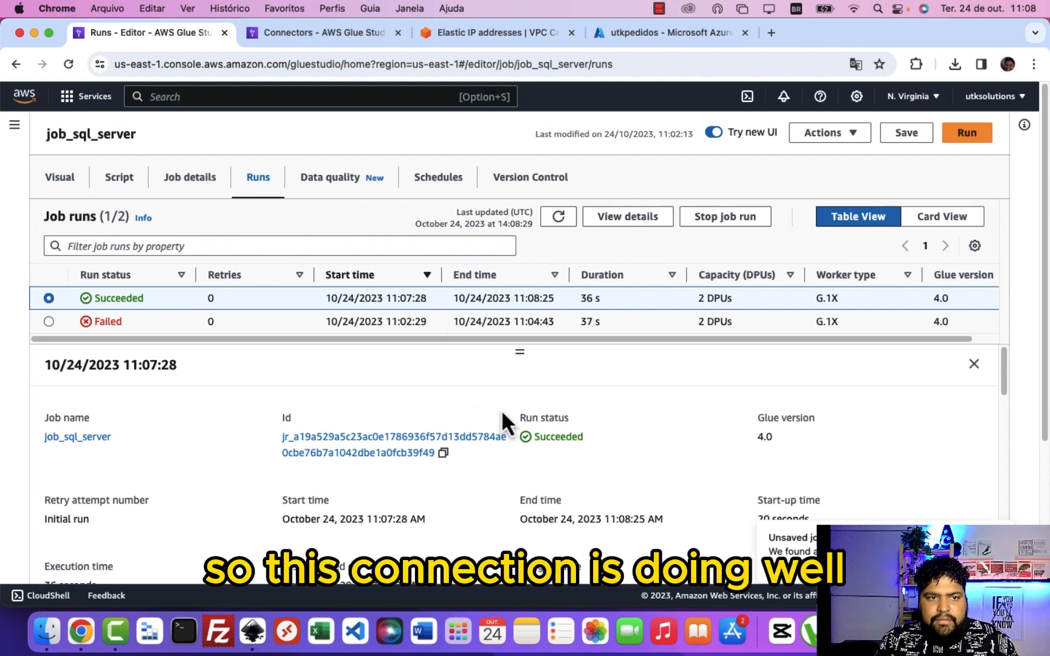
Step: Review the Microsoft SQL Server source node in the job's visual graph and examine the script generated for it
left_click(67, 182)
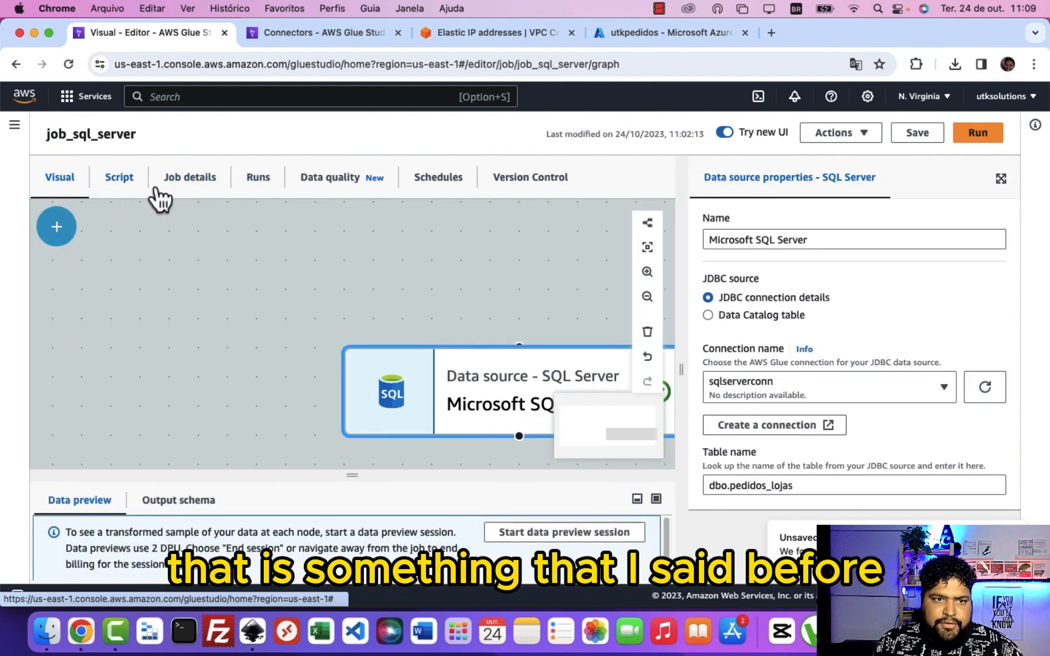
left_click_drag(392, 303, 234, 249)
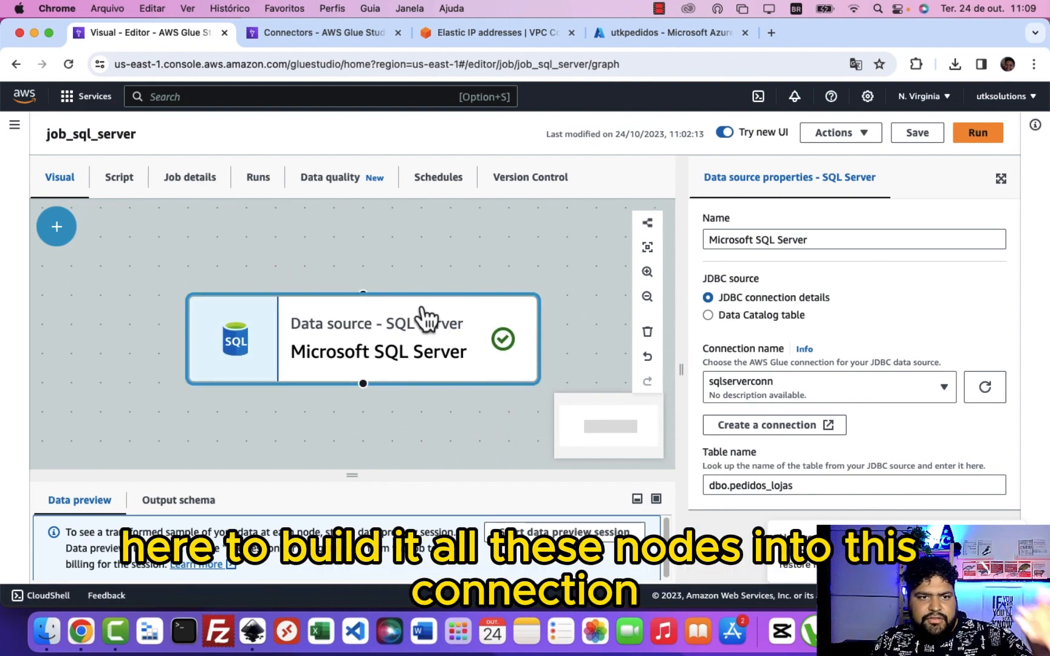
left_click(119, 179)
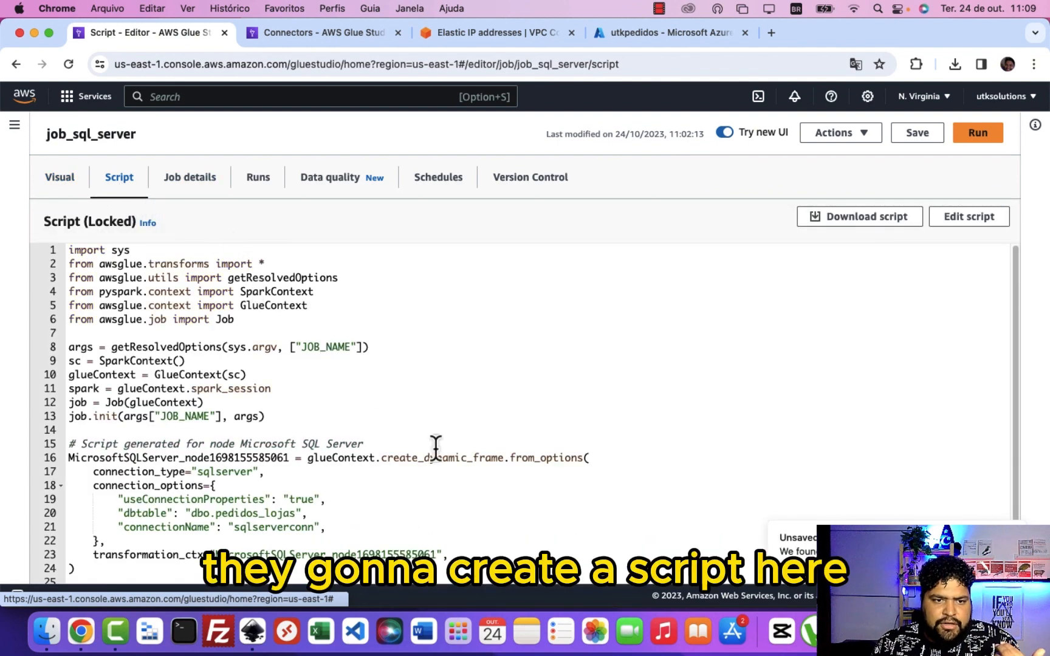
scroll(433, 446, "down", 2)
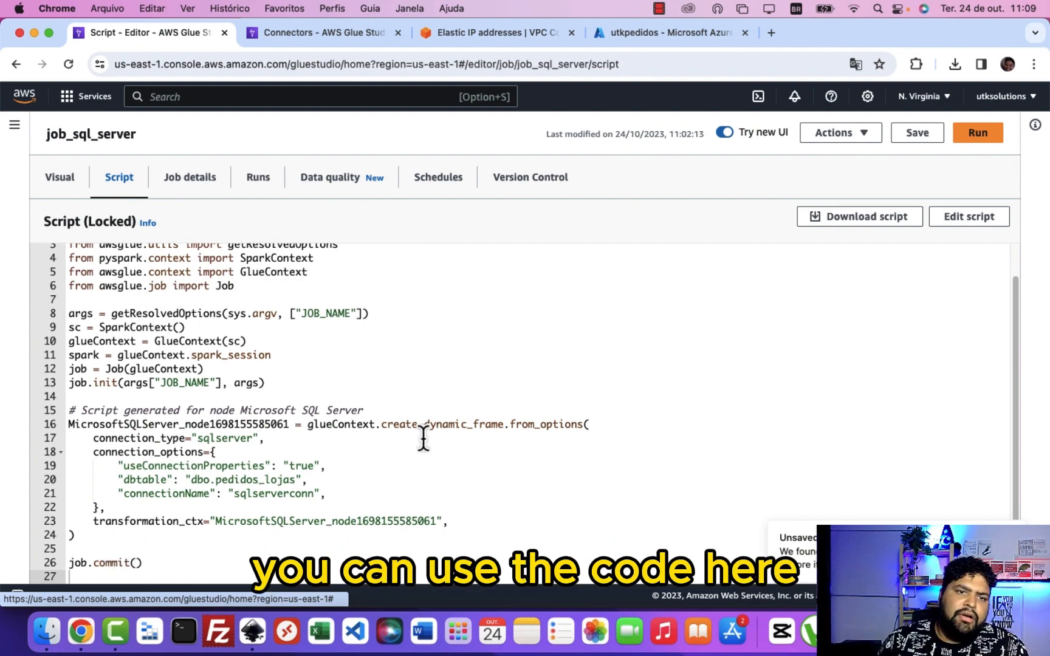
scroll(461, 401, "up", 2)
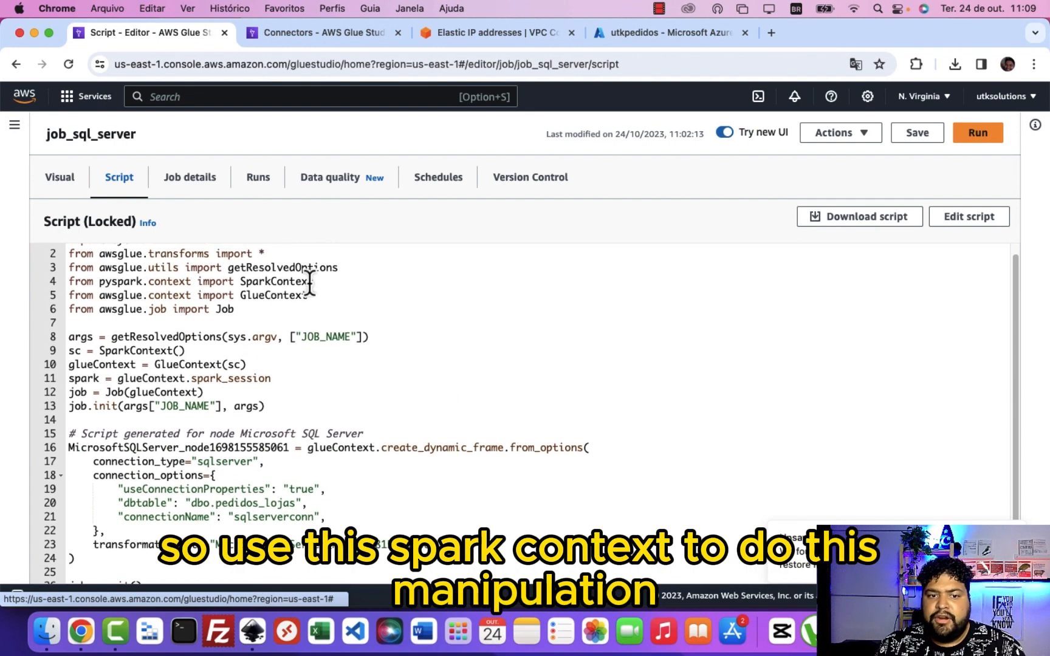